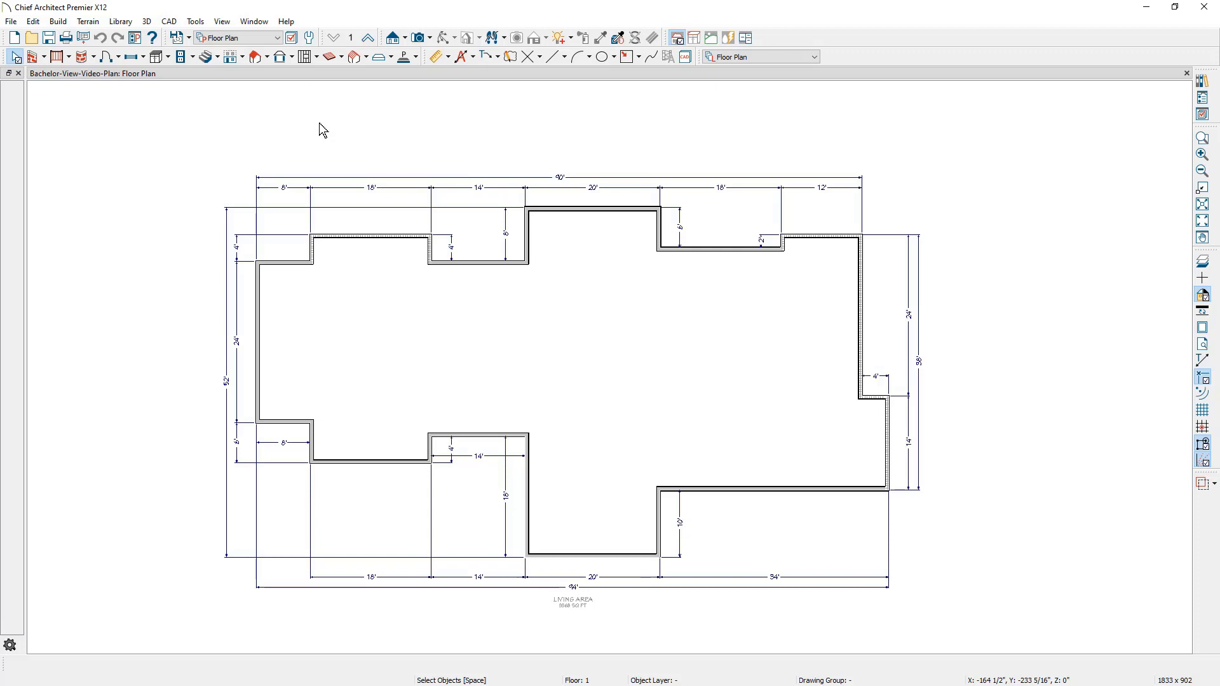
- Switch to the Roof Plan layer set and open a Perspective Full Overview camera
{"action": "left_click", "coordinate": [263, 43]}
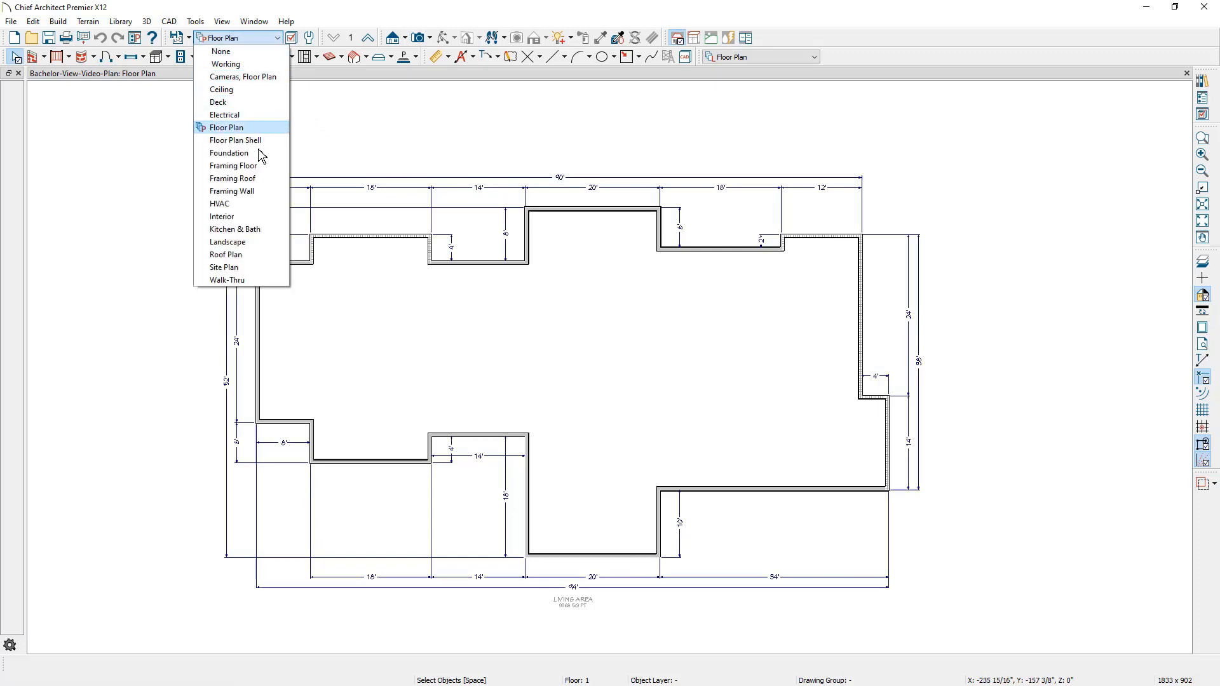
{"action": "left_click", "coordinate": [257, 255]}
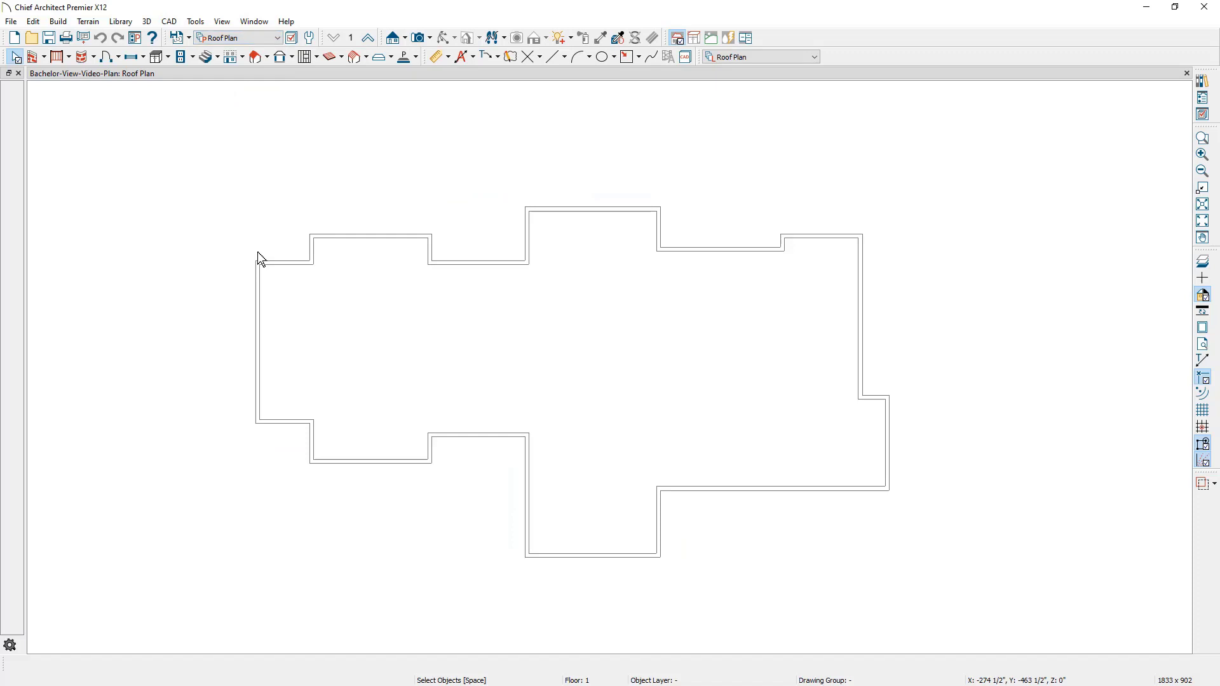
{"action": "left_click", "coordinate": [430, 39]}
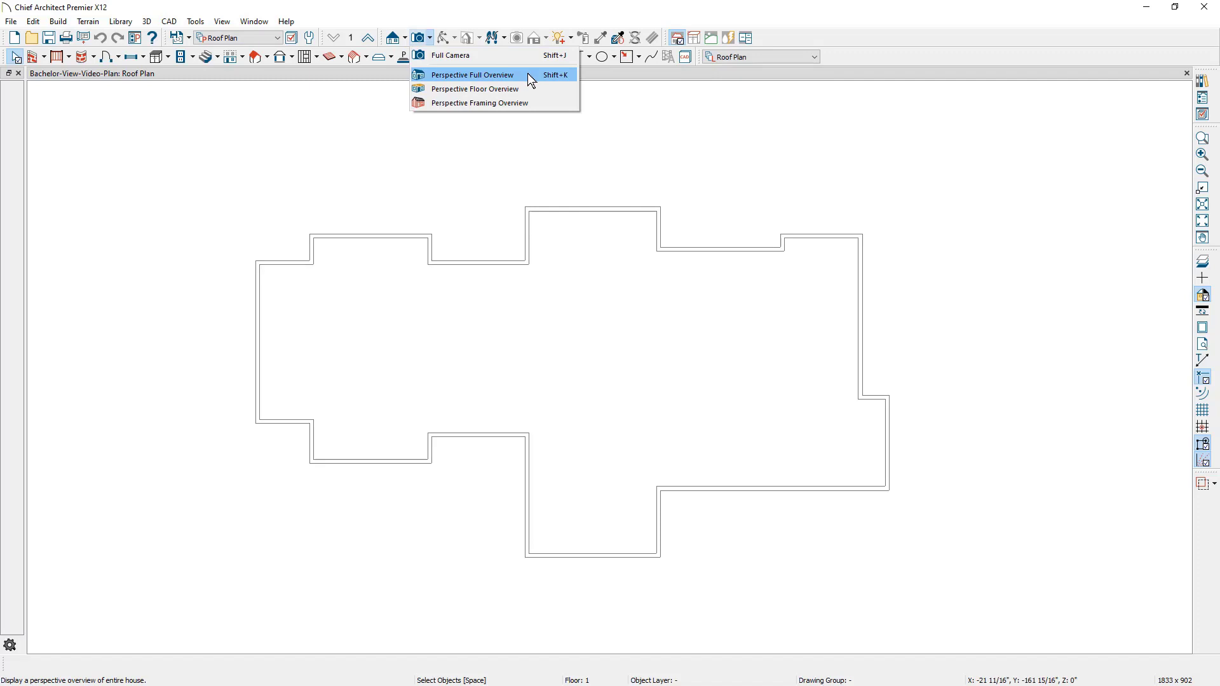
{"action": "left_click", "coordinate": [531, 76]}
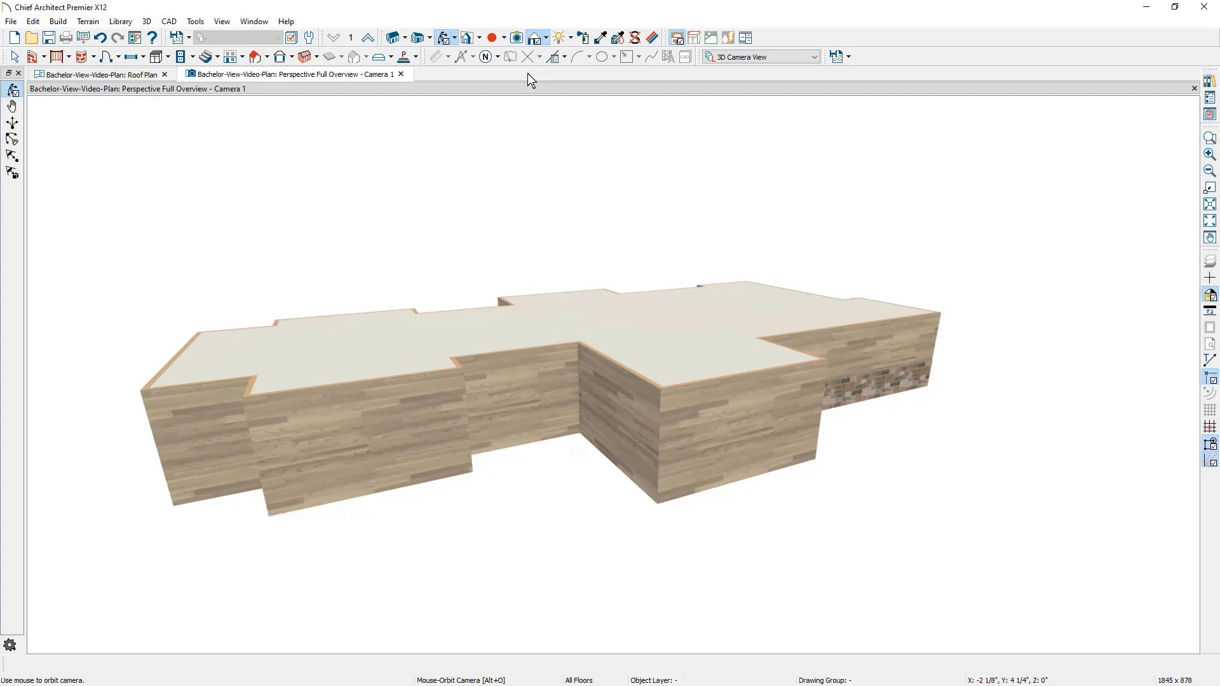
- Enable Auto Rebuild Roofs in Build Roof, after reviewing Roof Styles, to generate hip roofs
{"action": "left_click", "coordinate": [57, 21]}
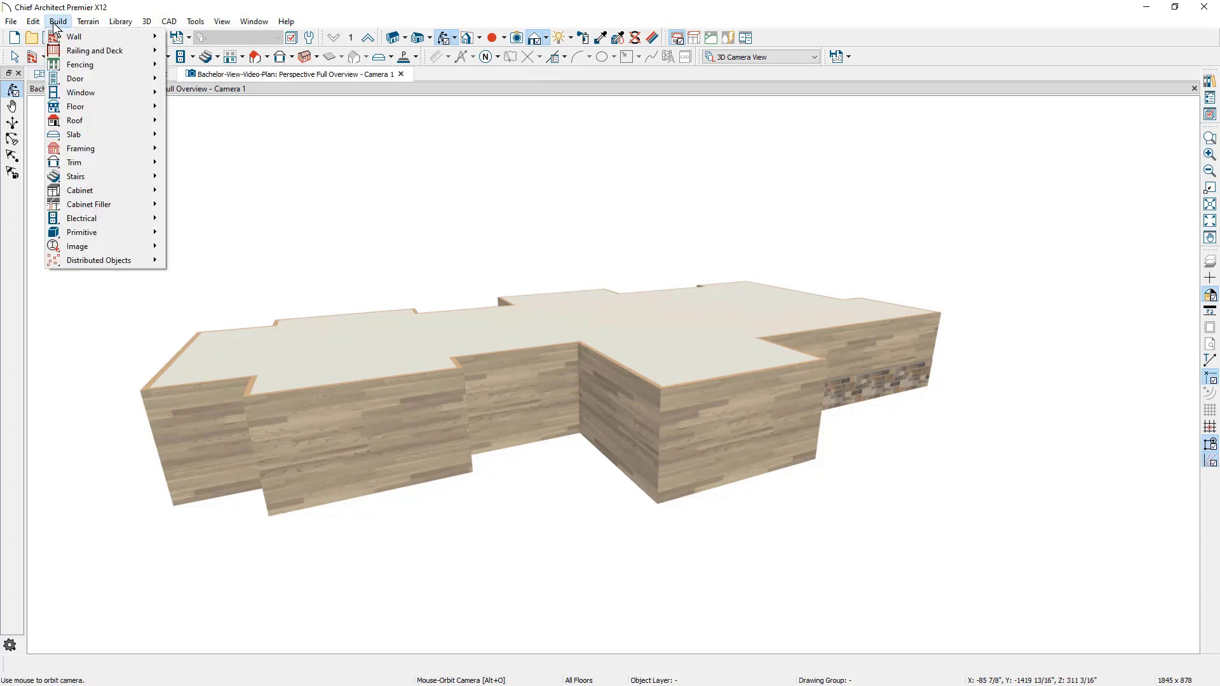
{"action": "mouse_move", "coordinate": [75, 120]}
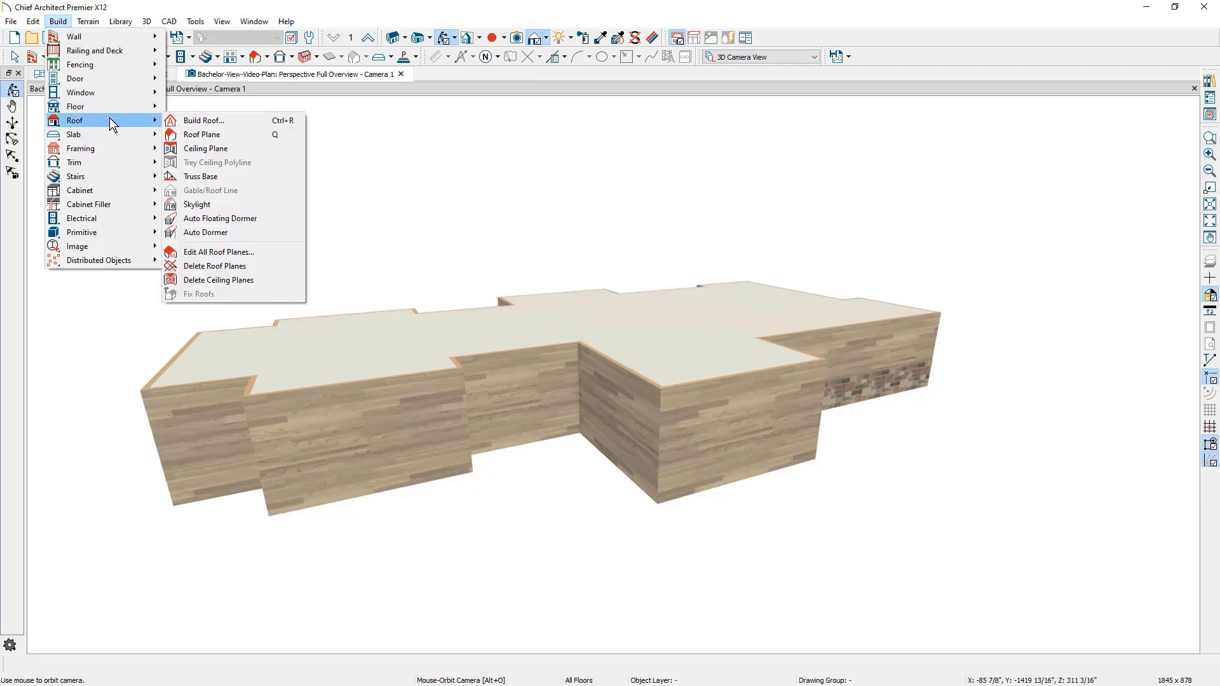
{"action": "left_click", "coordinate": [250, 120]}
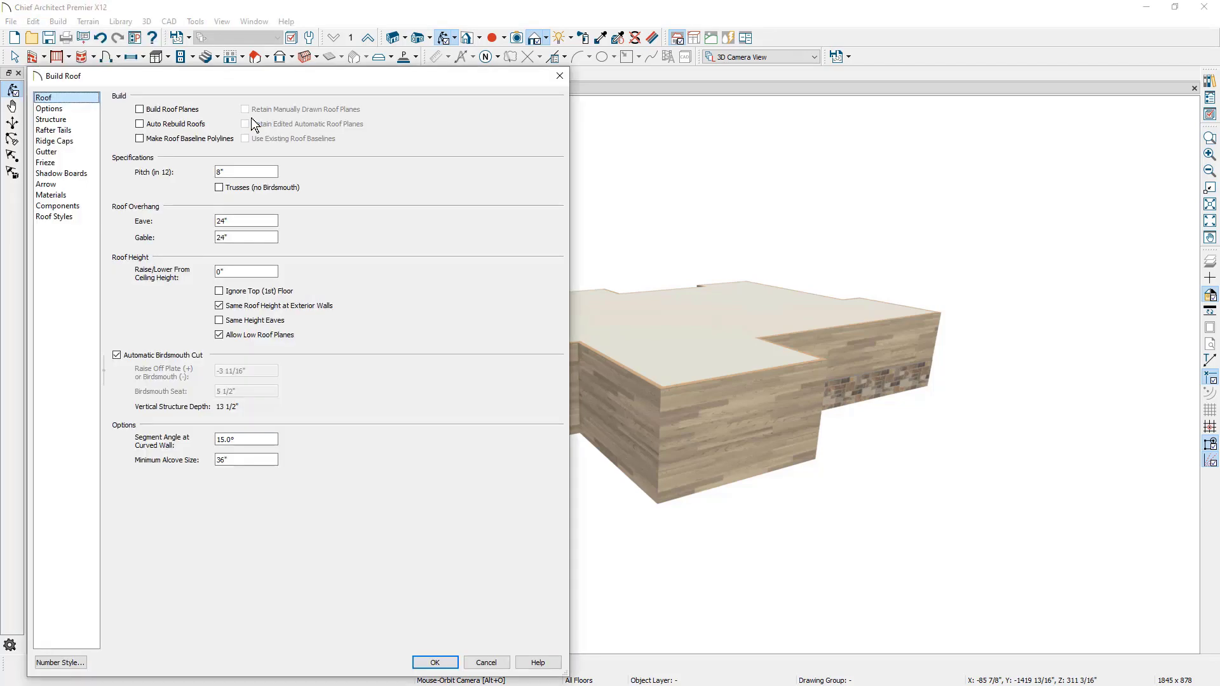
{"action": "left_click", "coordinate": [83, 216]}
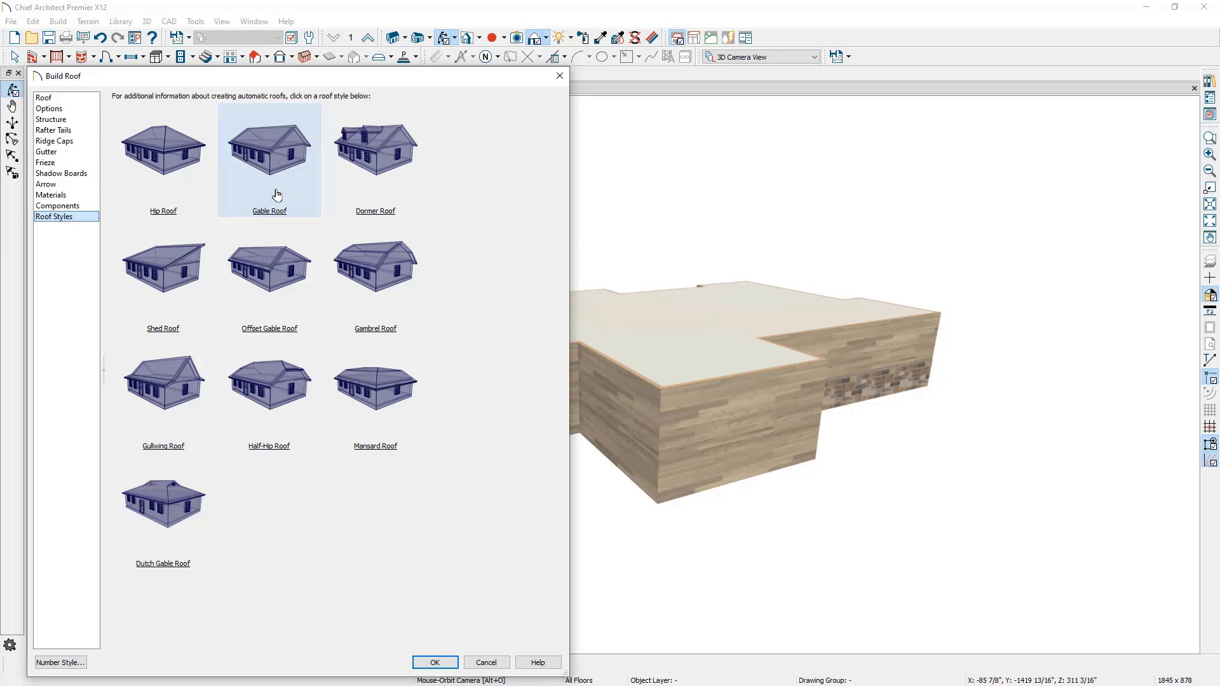
{"action": "left_click", "coordinate": [63, 99]}
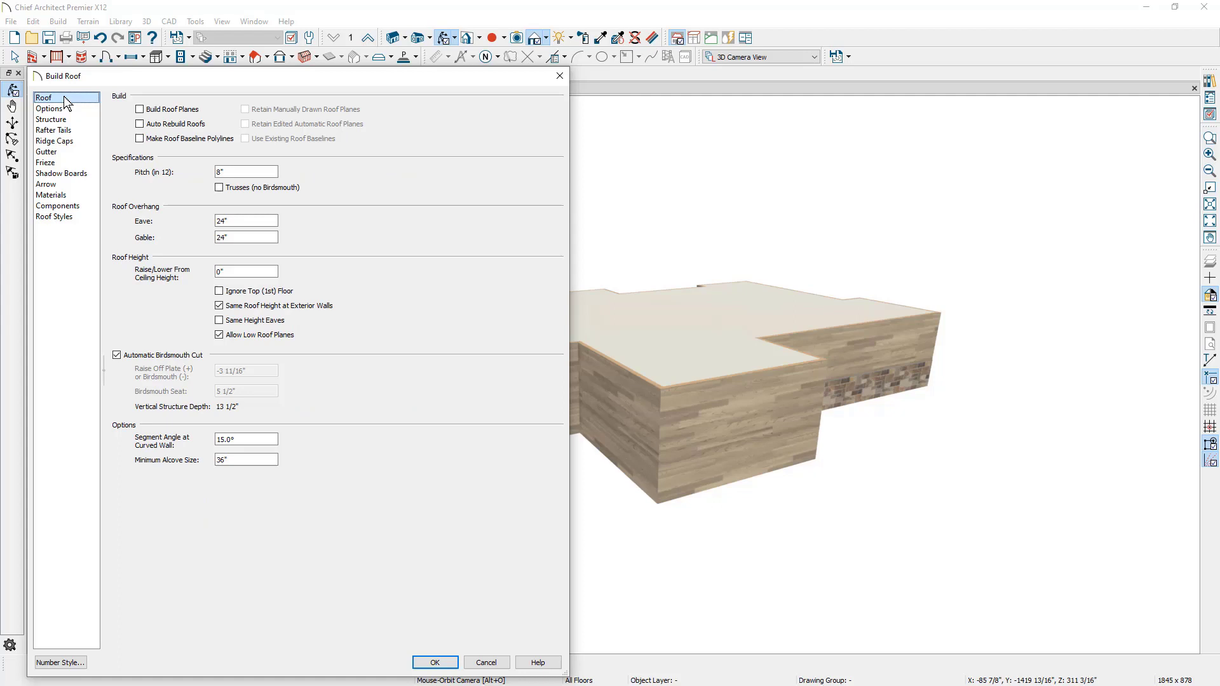
{"action": "left_click", "coordinate": [140, 124]}
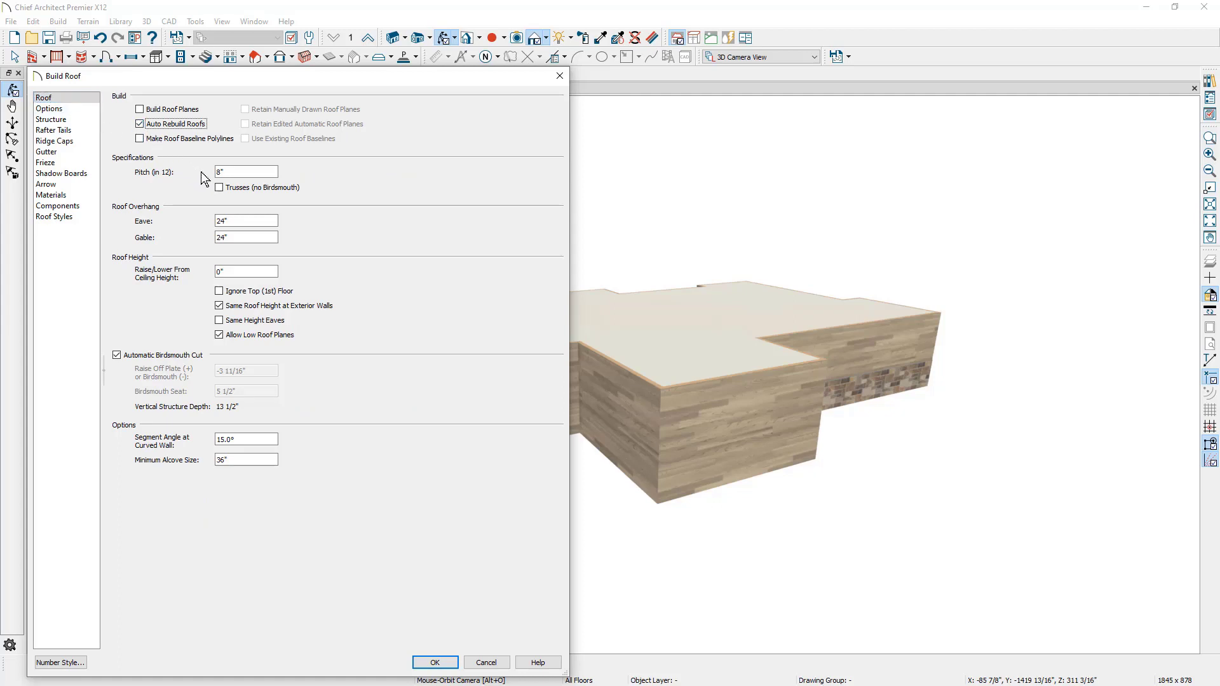
{"action": "left_click", "coordinate": [436, 670]}
- Set the roof pitch to 2 in 12 in Build Roof and orbit to review
{"action": "mouse_move", "coordinate": [427, 613]}
{"action": "left_mouse_down"}
{"action": "mouse_move", "coordinate": [311, 611]}
{"action": "mouse_move", "coordinate": [451, 622]}
{"action": "left_mouse_up"}
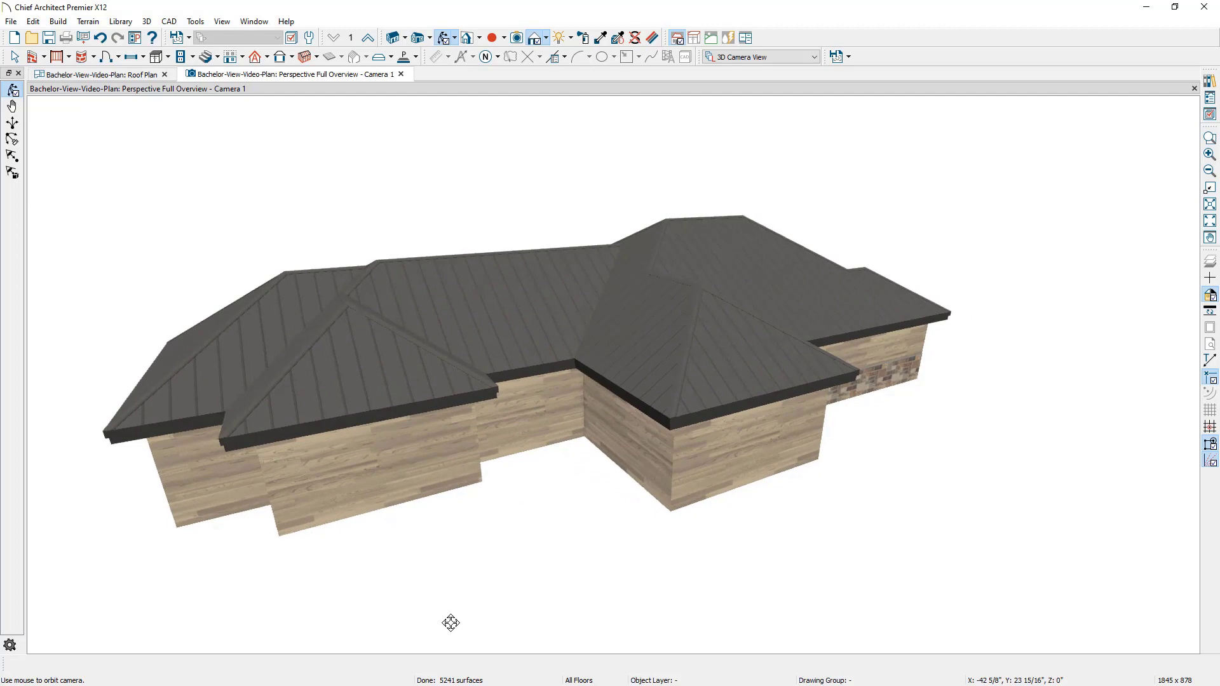
{"action": "key", "text": "ctrl+r"}
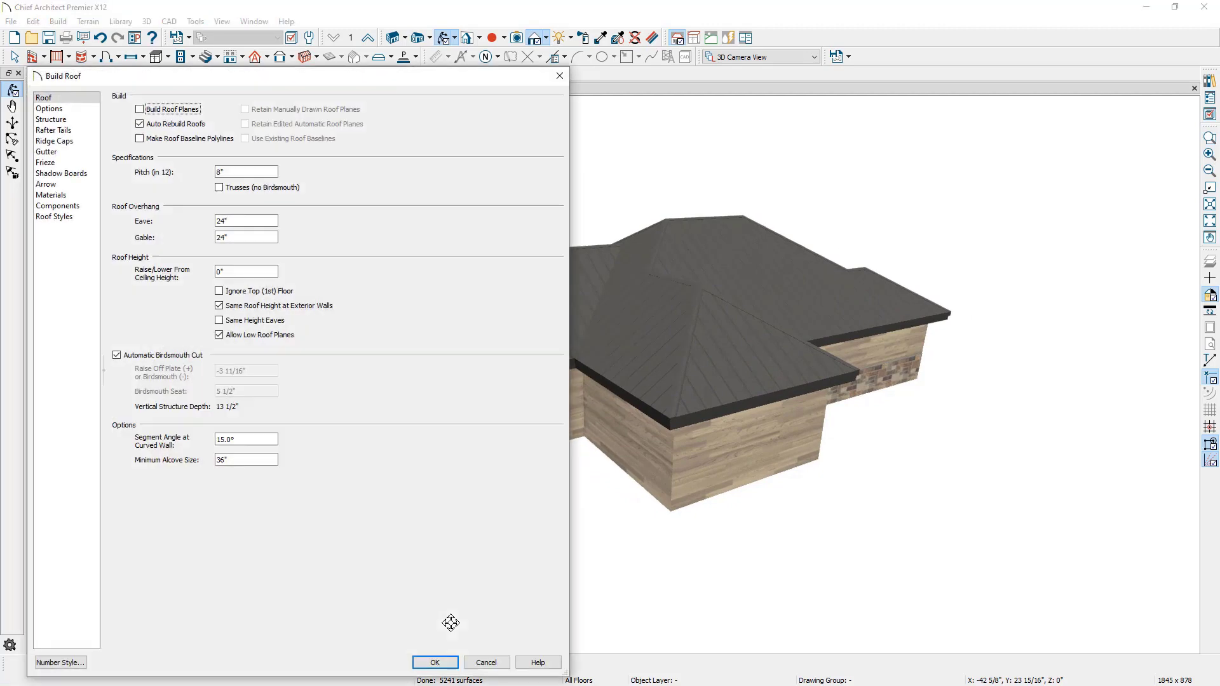
{"action": "double_click", "coordinate": [238, 172]}
{"action": "type", "text": "2"}
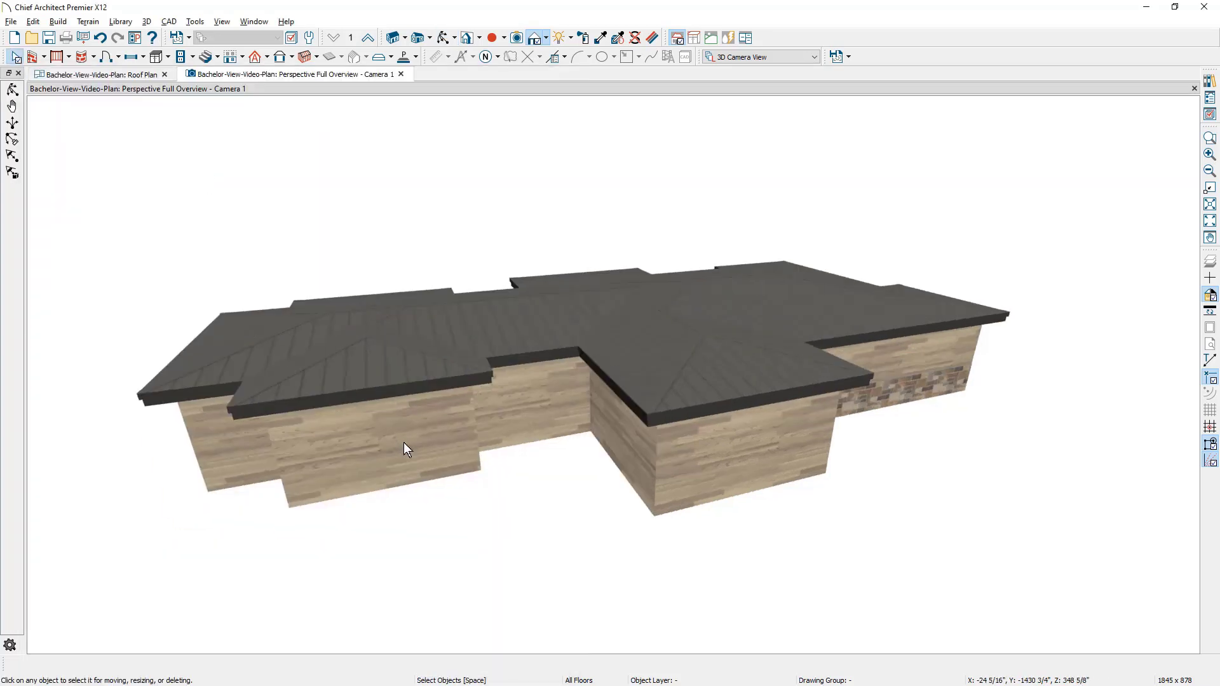
{"action": "middle_click_drag", "start_coordinate": [404, 442], "coordinate": [517, 416]}
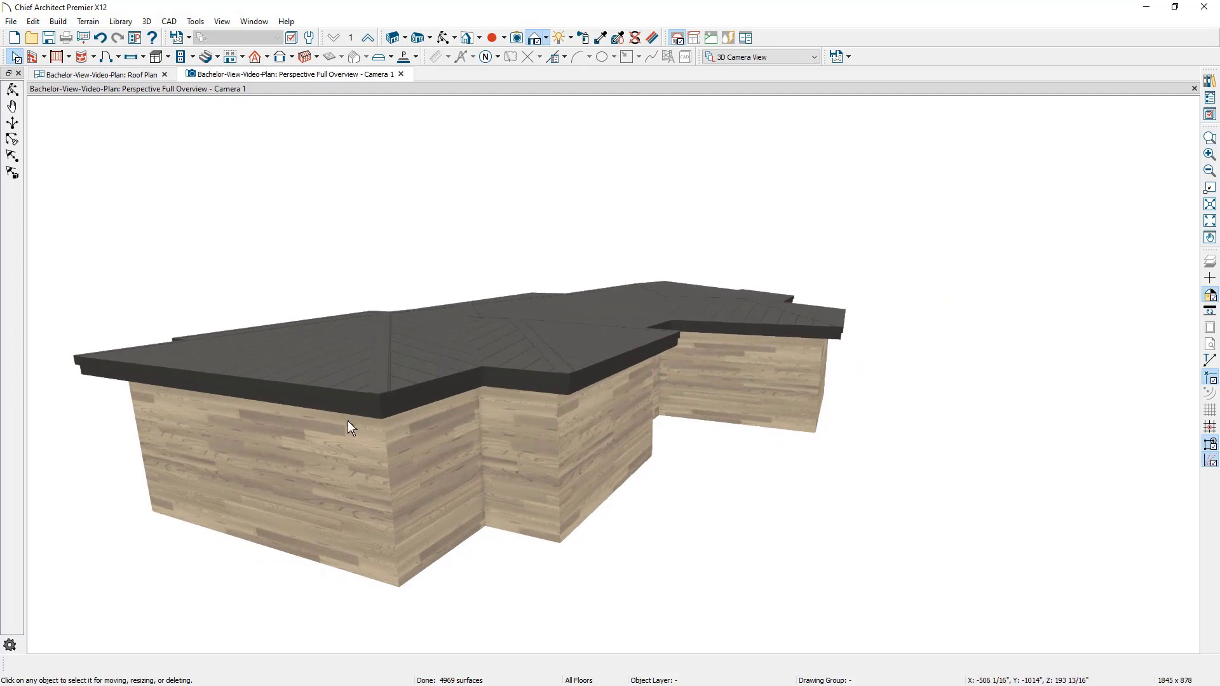
- Make the left end wall and small-wing wall gables, then pick the wing's front wall
{"action": "left_click", "coordinate": [301, 488]}
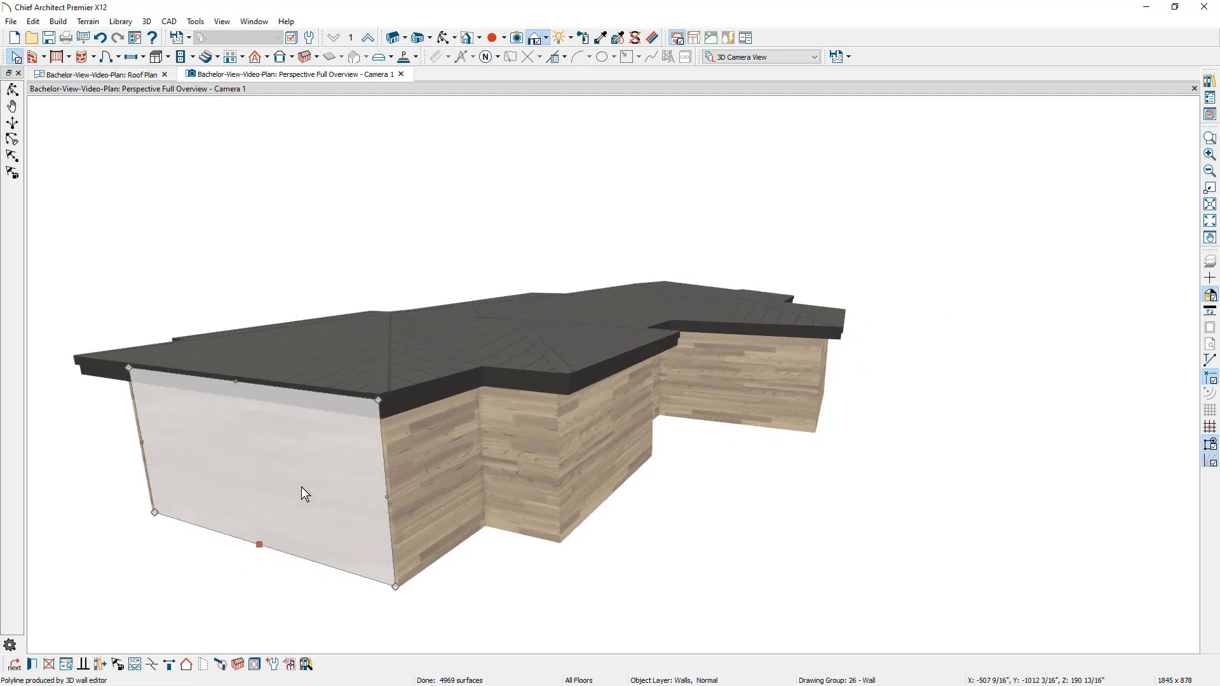
{"action": "left_click", "coordinate": [188, 665]}
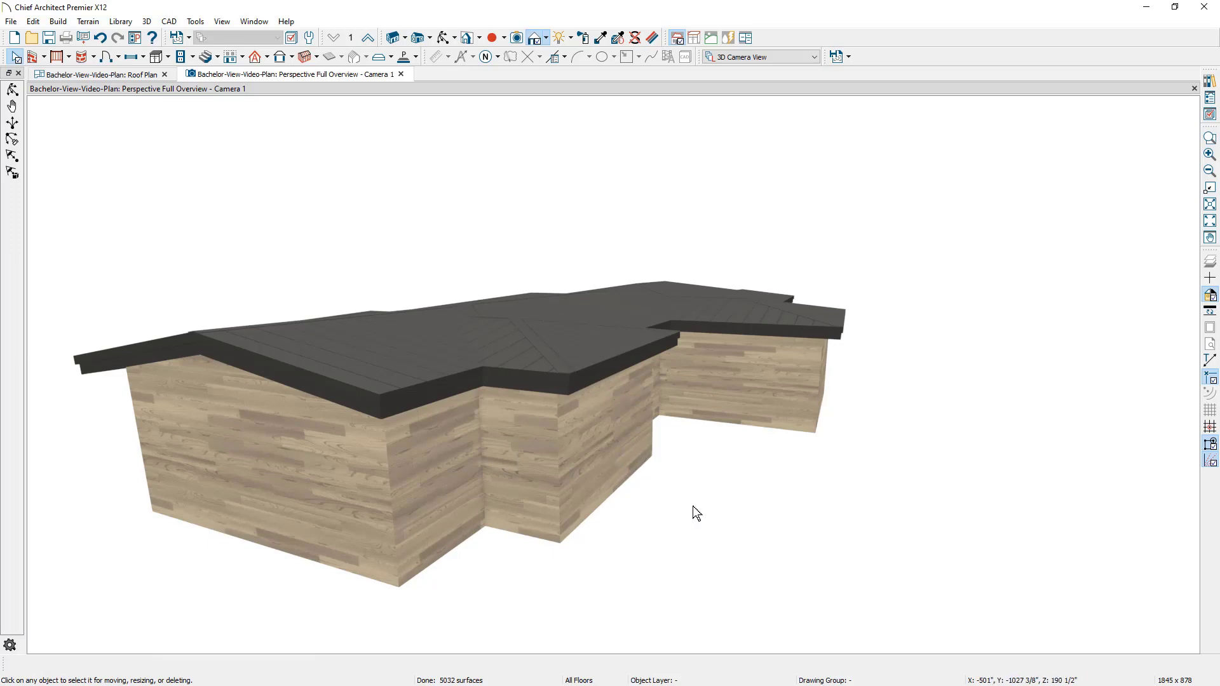
{"action": "left_click", "coordinate": [527, 484]}
{"action": "middle_click_drag", "start_coordinate": [746, 518], "coordinate": [559, 511]}
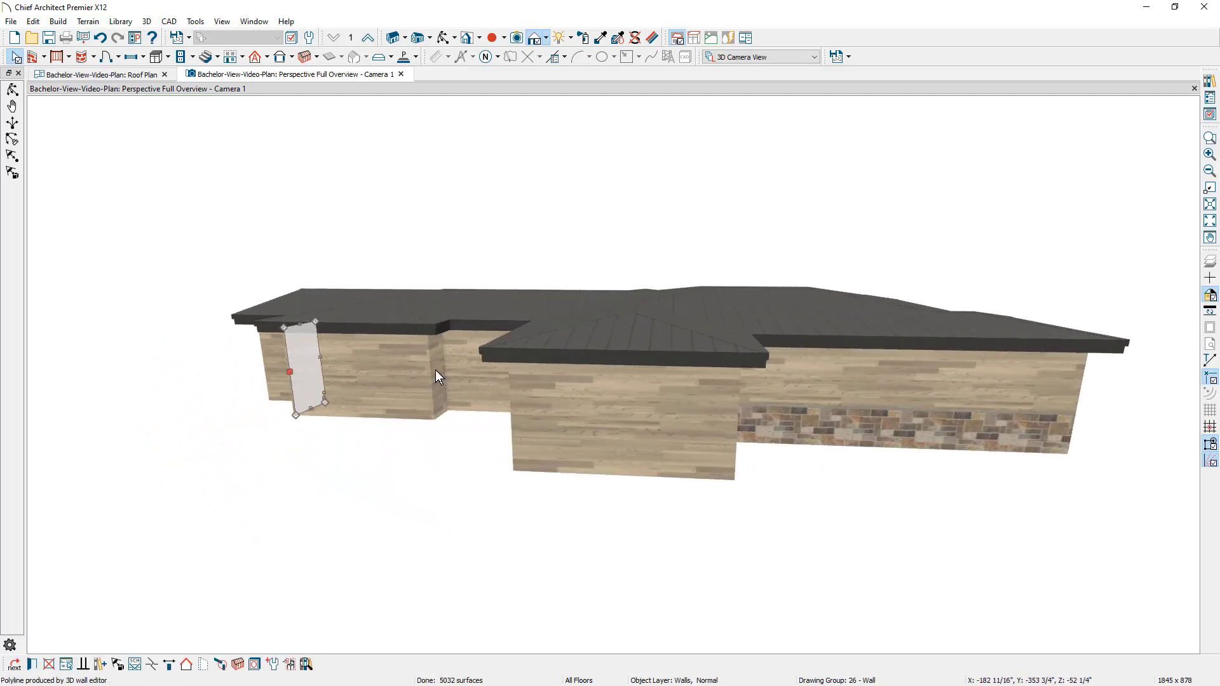
{"action": "left_click", "coordinate": [435, 369]}
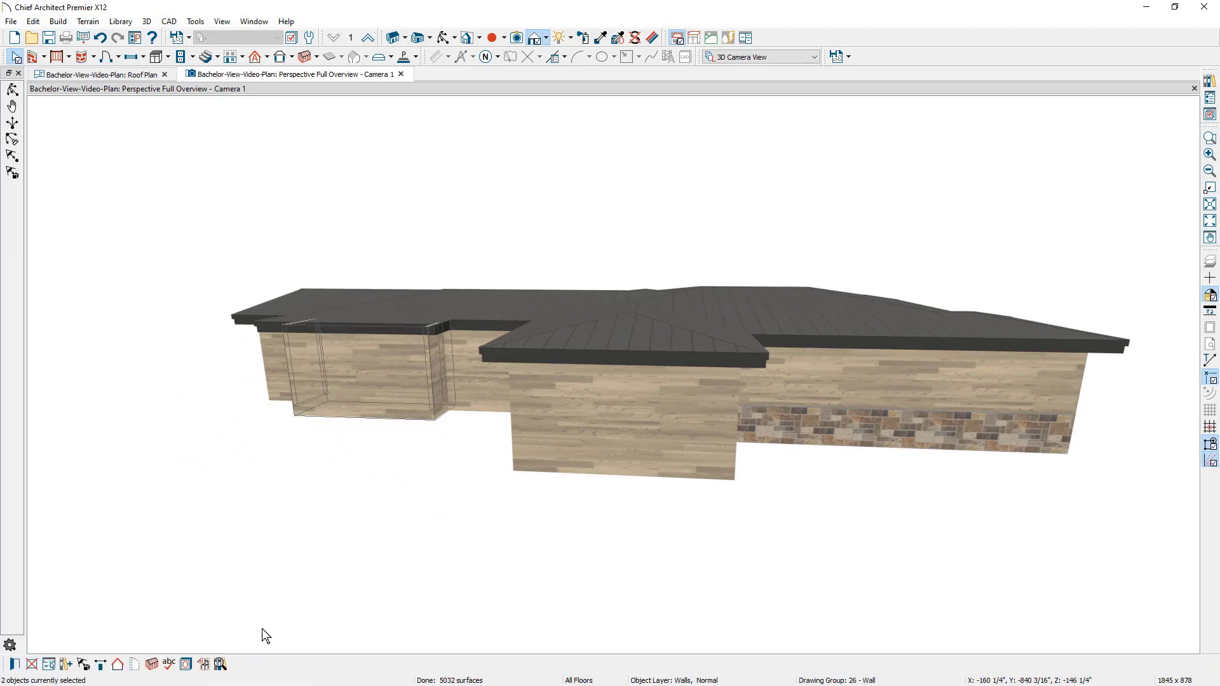
{"action": "left_click", "coordinate": [118, 664]}
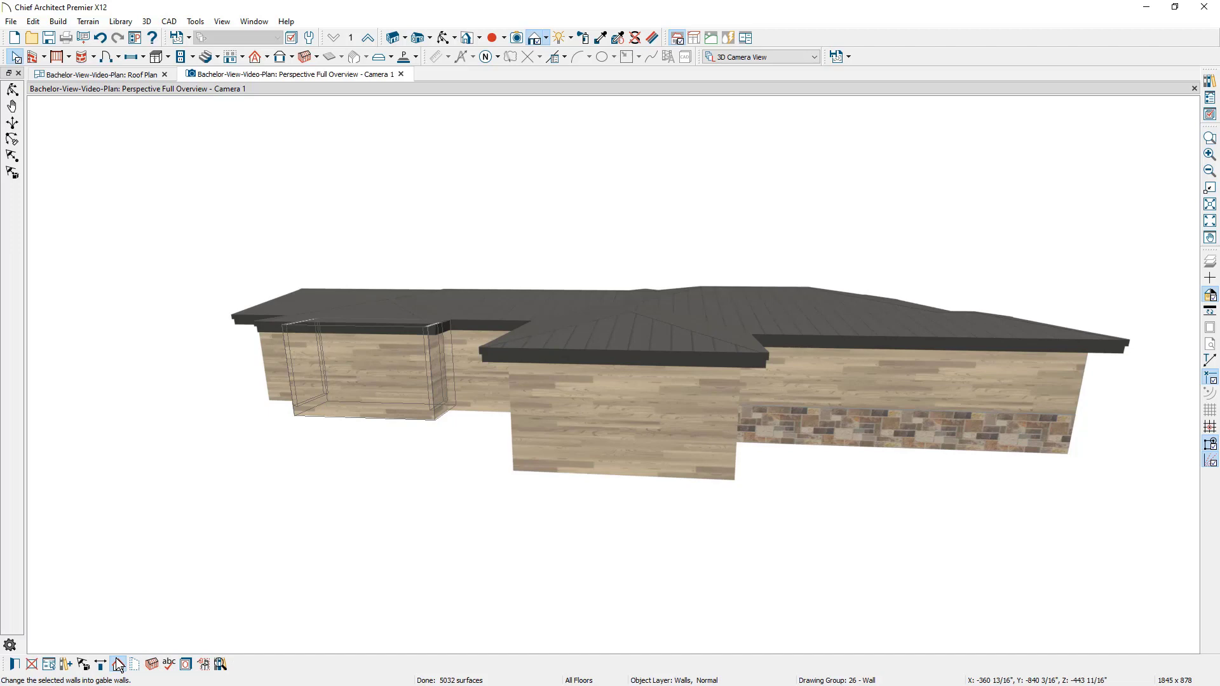
{"action": "scroll", "coordinate": [300, 372], "scroll_direction": "up", "scroll_amount": 3}
{"action": "scroll", "coordinate": [407, 365], "scroll_direction": "up", "scroll_amount": 3}
{"action": "left_click", "coordinate": [407, 372]}
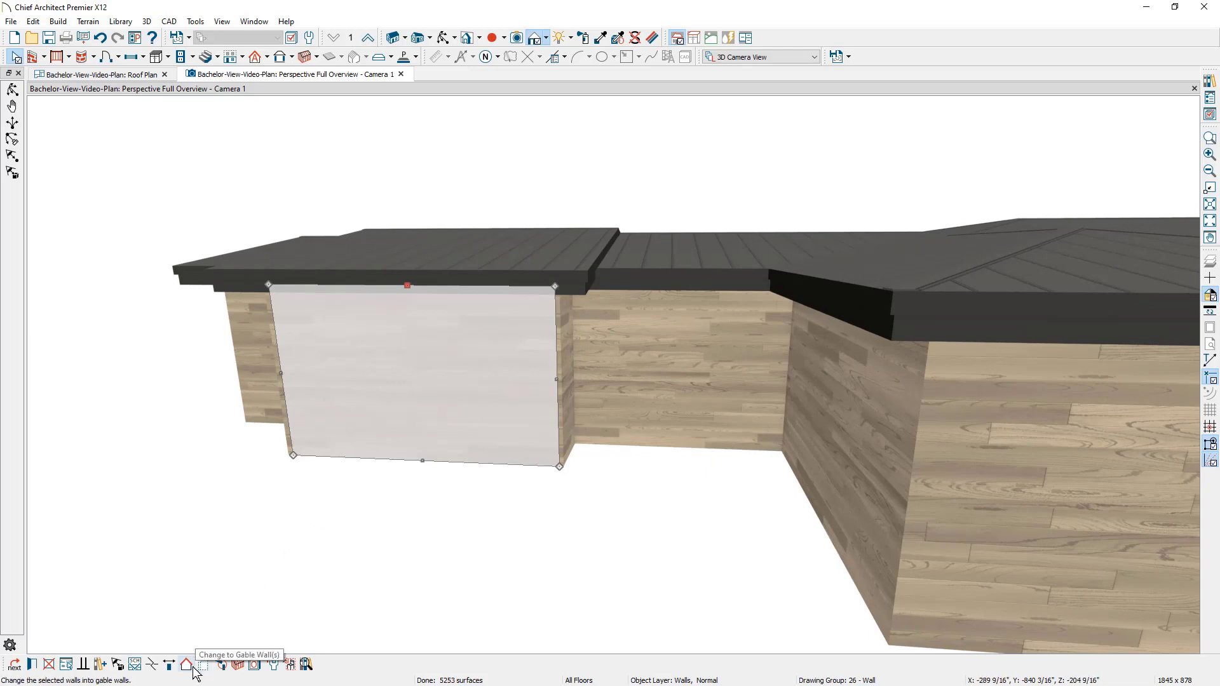
- Make the selected small-wing wall a High Shed/Gable Wall in its specification
{"action": "left_click", "coordinate": [32, 667]}
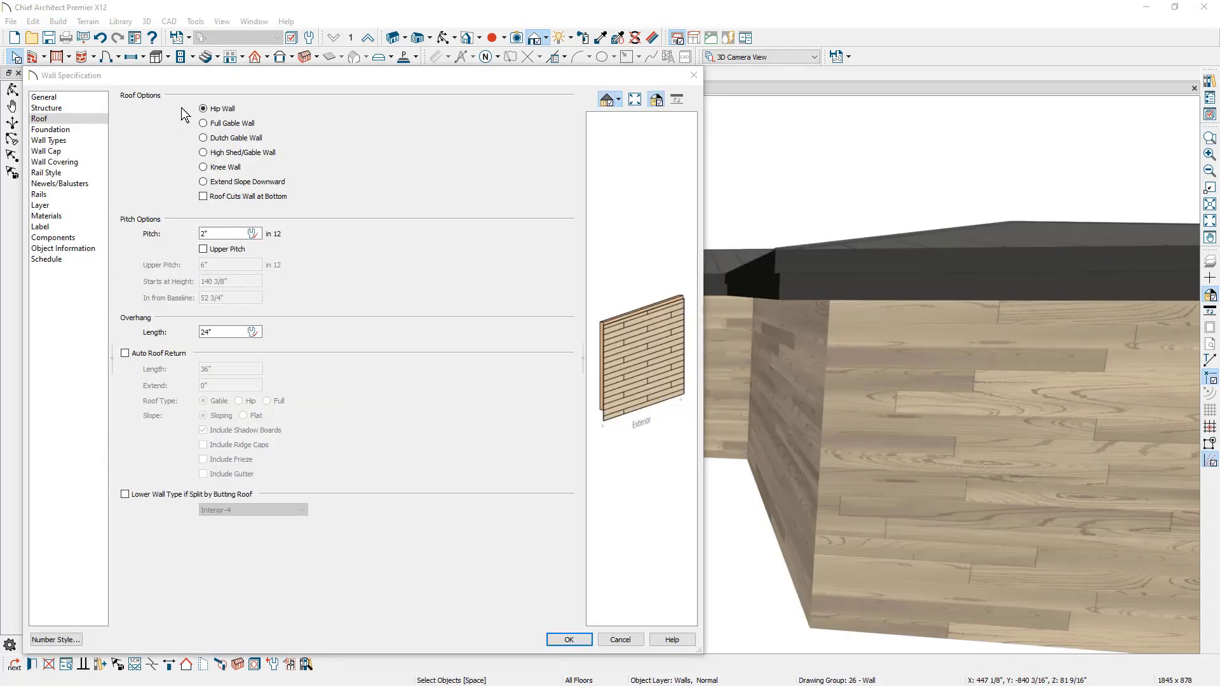
{"action": "left_click", "coordinate": [203, 152]}
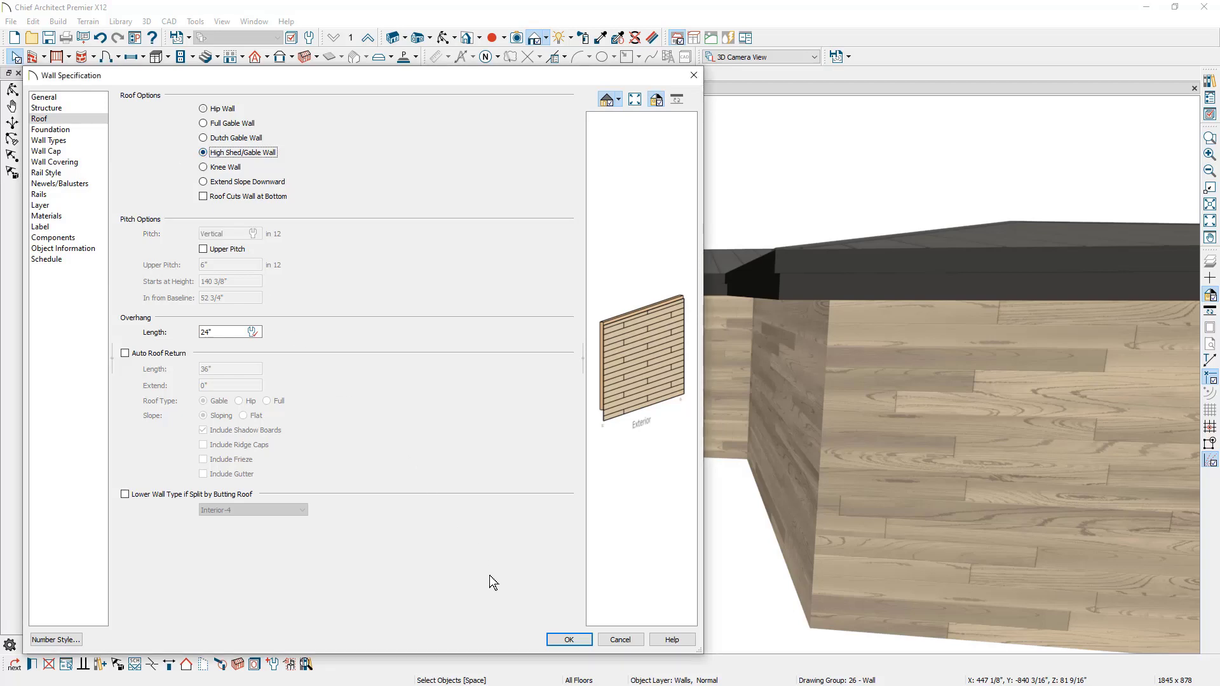
{"action": "left_click", "coordinate": [568, 639]}
{"action": "scroll", "coordinate": [632, 545], "scroll_direction": "down", "scroll_amount": 3}
{"action": "scroll", "coordinate": [407, 508], "scroll_direction": "down", "scroll_amount": 2}
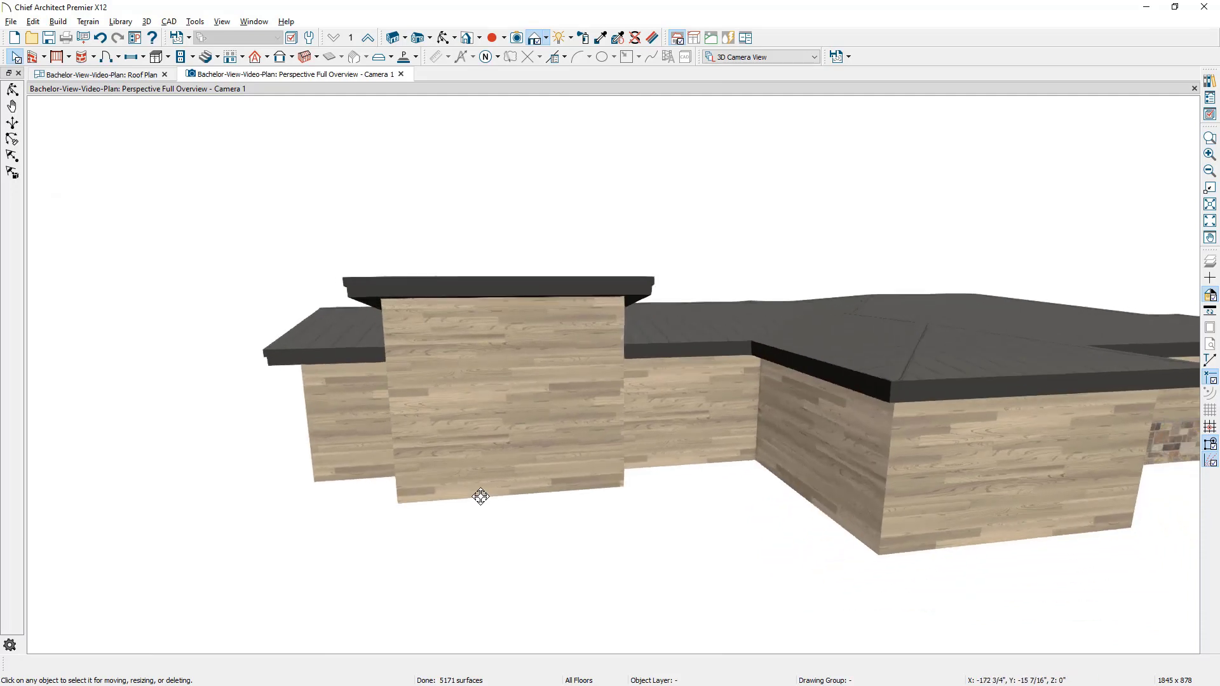
- Turn the vertical-siding front wall into a gable wall
{"action": "middle_click_drag", "start_coordinate": [481, 497], "coordinate": [838, 503]}
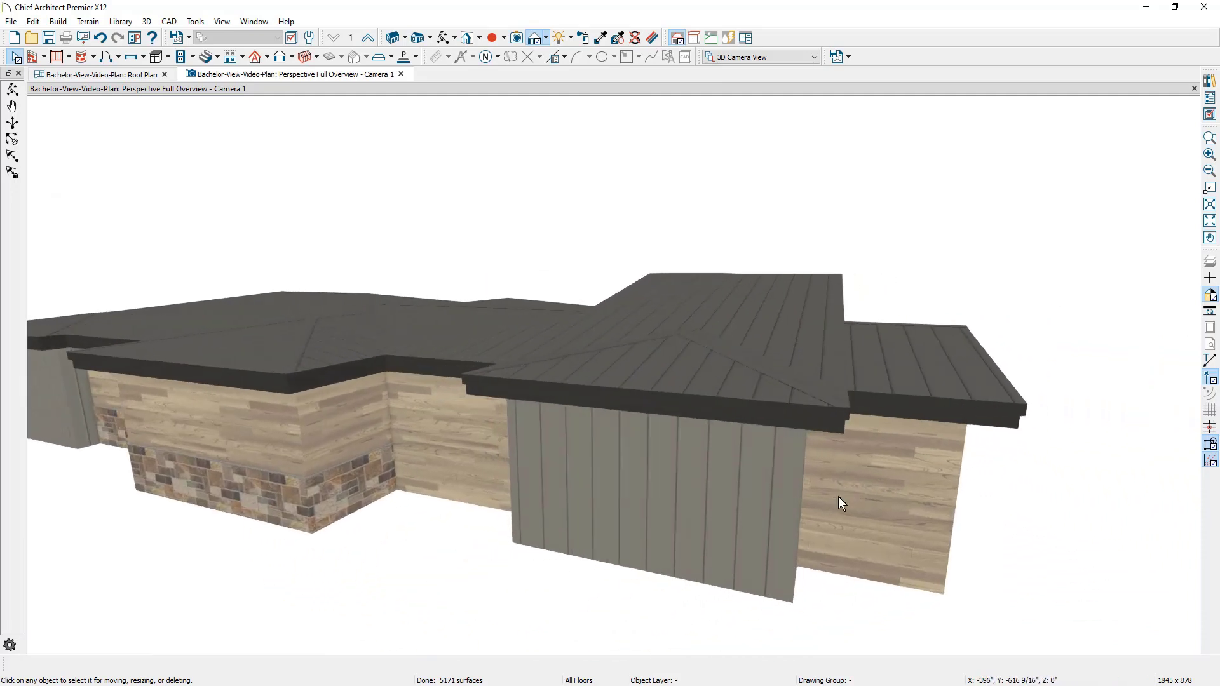
{"action": "left_click", "coordinate": [735, 485]}
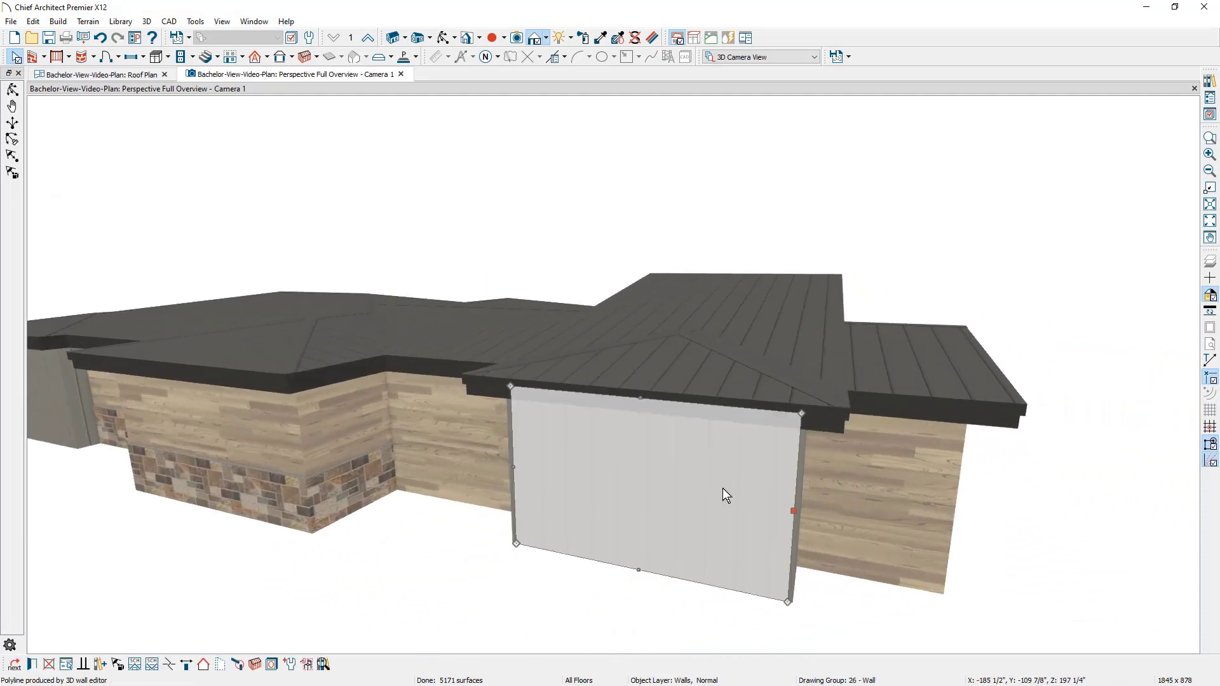
{"action": "left_click", "coordinate": [206, 665]}
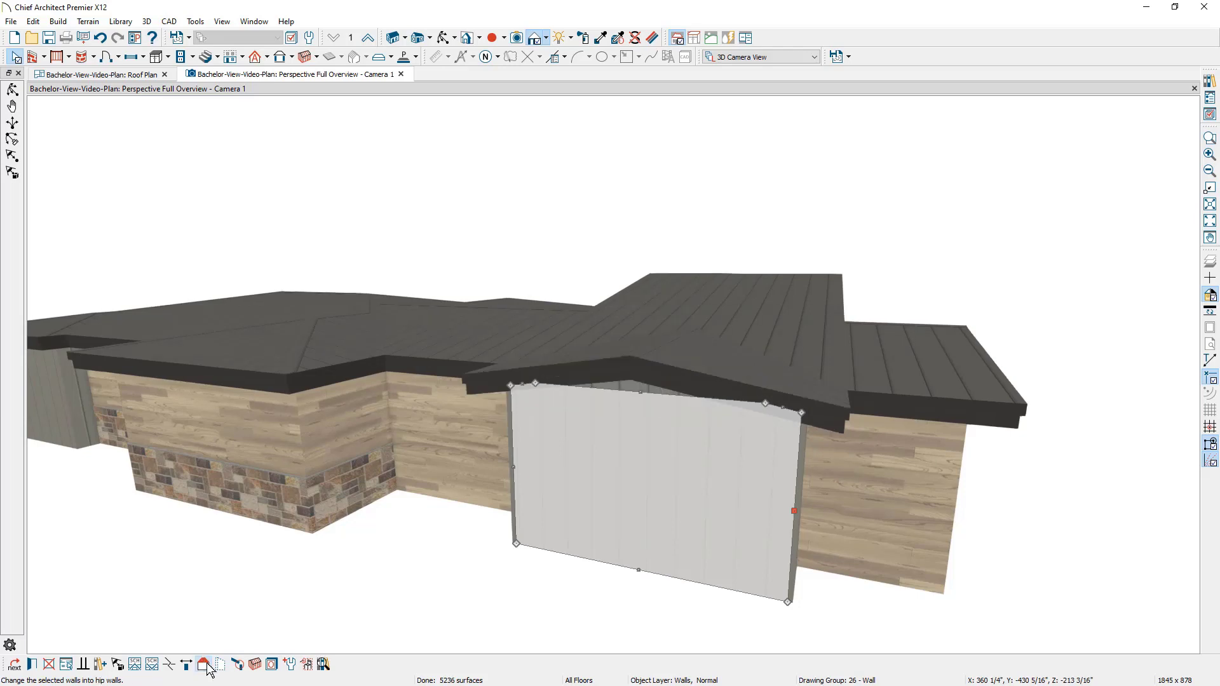
{"action": "left_click", "coordinate": [261, 593]}
{"action": "middle_click_drag", "start_coordinate": [280, 540], "coordinate": [541, 491]}
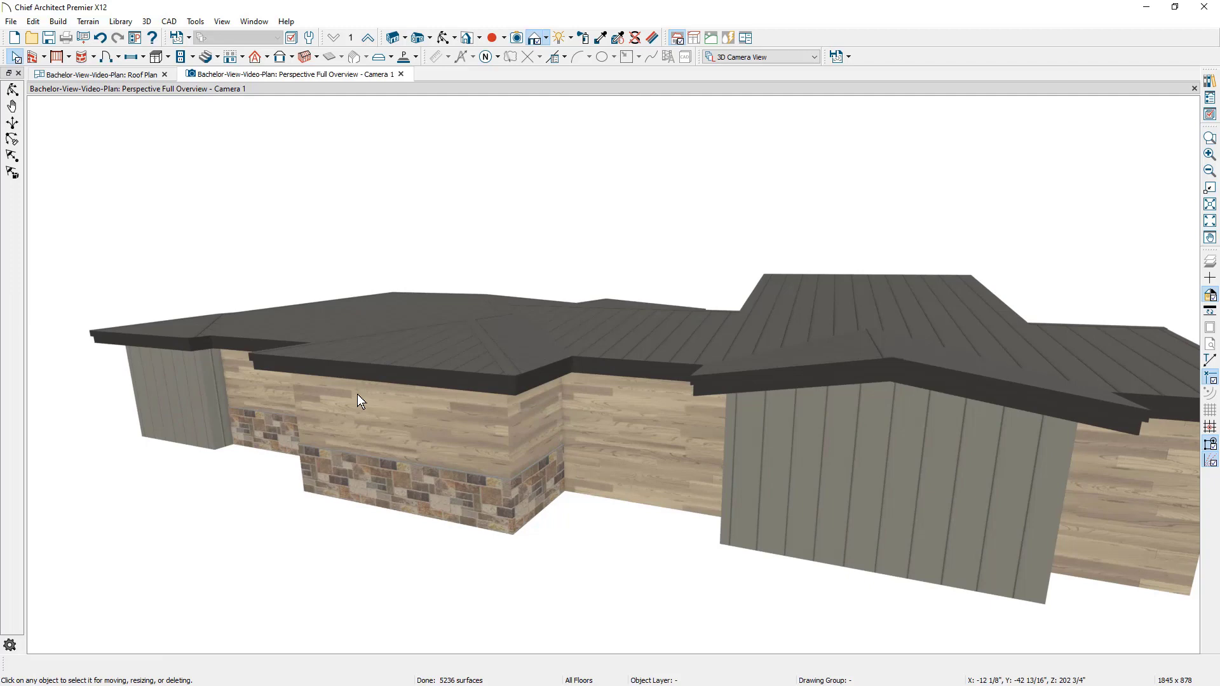
- Convert the front wall section and the left wall together into gable walls
{"action": "mouse_move", "coordinate": [428, 418]}
{"action": "middle_mouse_down"}
{"action": "mouse_move", "coordinate": [398, 480]}
{"action": "mouse_move", "coordinate": [460, 398]}
{"action": "middle_mouse_up"}
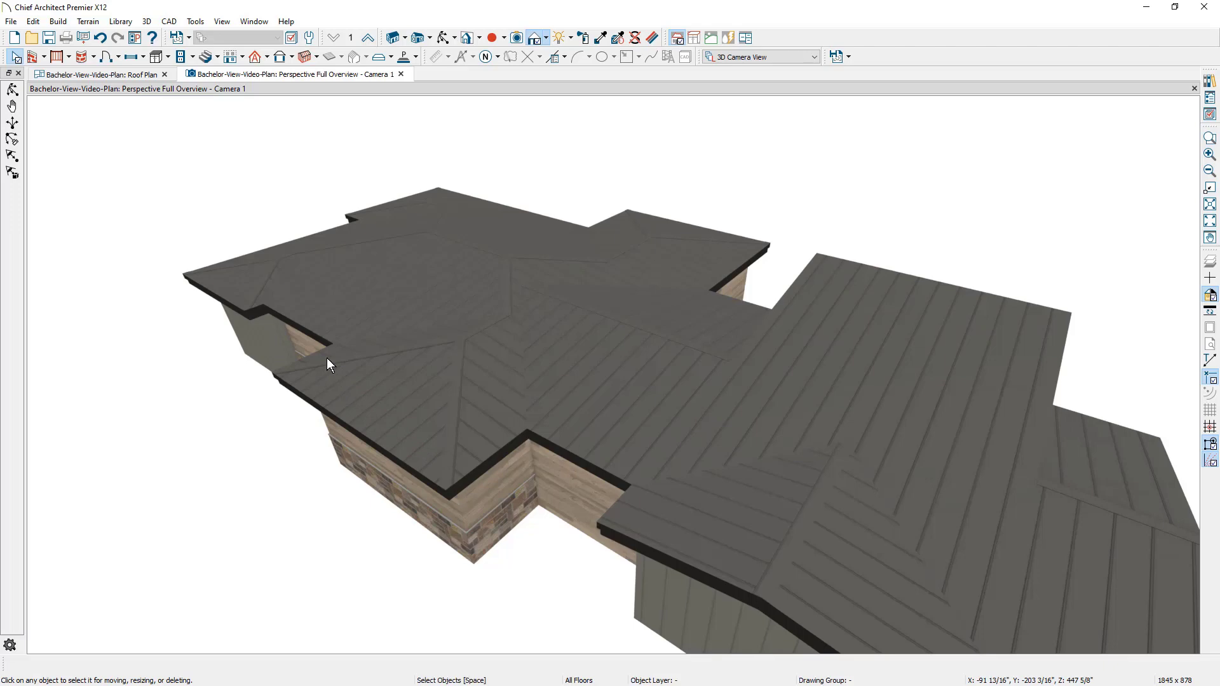
{"action": "mouse_move", "coordinate": [327, 358]}
{"action": "middle_mouse_down"}
{"action": "mouse_move", "coordinate": [475, 399]}
{"action": "mouse_move", "coordinate": [498, 390]}
{"action": "mouse_move", "coordinate": [547, 436]}
{"action": "mouse_move", "coordinate": [790, 436]}
{"action": "mouse_move", "coordinate": [743, 445]}
{"action": "mouse_move", "coordinate": [744, 417]}
{"action": "middle_mouse_up"}
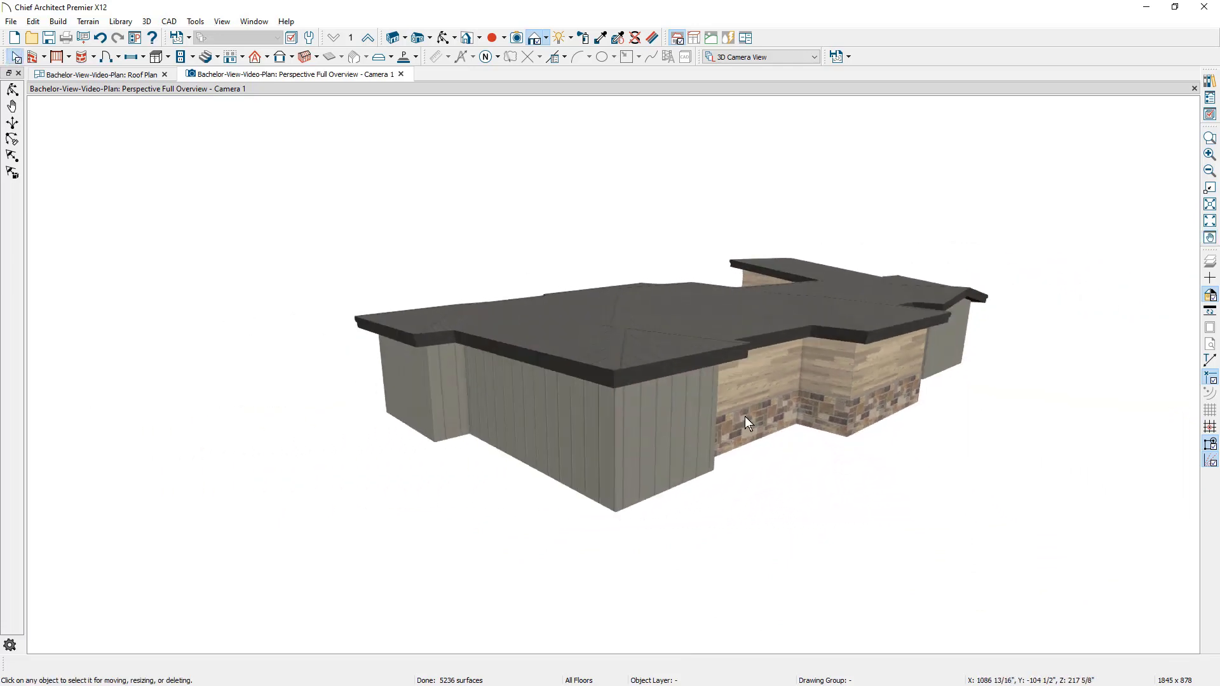
{"action": "left_click", "coordinate": [683, 410]}
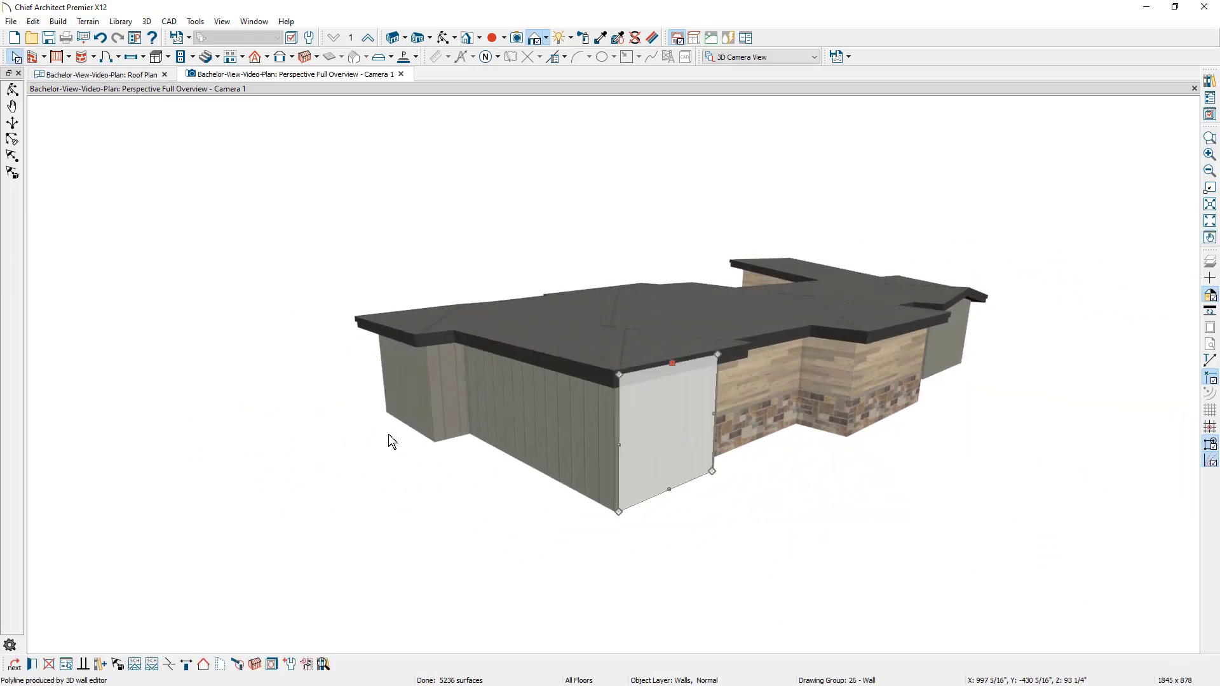
{"action": "left_click", "coordinate": [408, 386]}
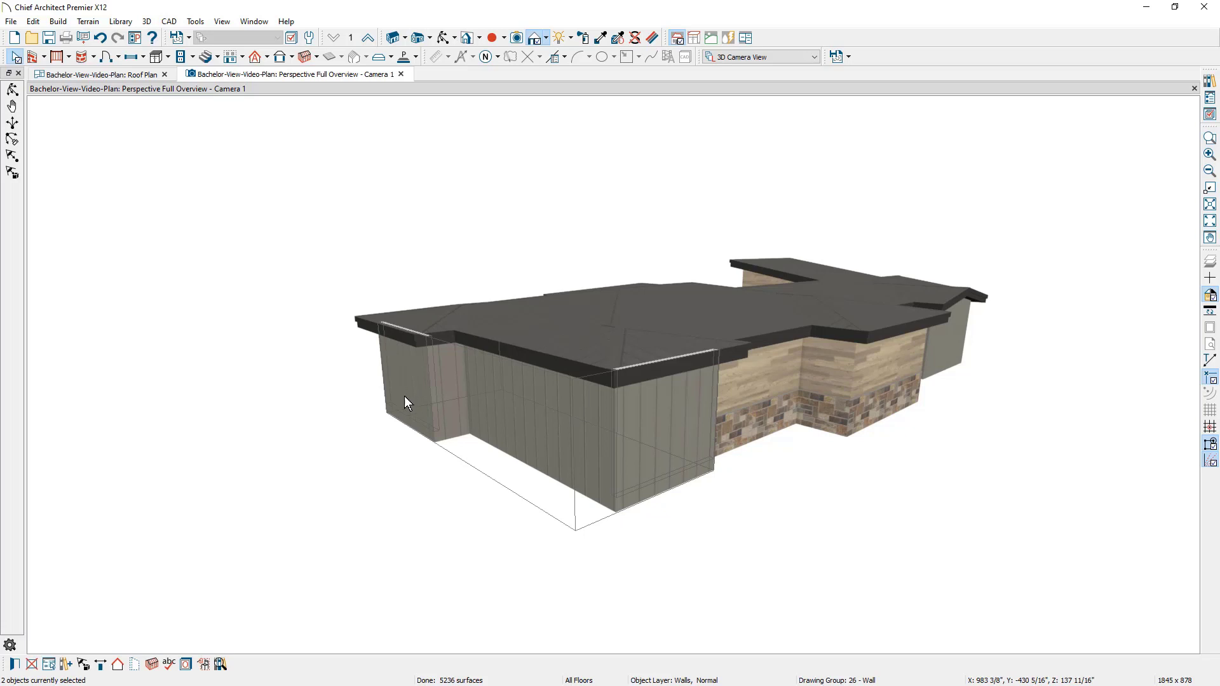
{"action": "left_click", "coordinate": [118, 665]}
{"action": "mouse_move", "coordinate": [148, 552]}
{"action": "middle_mouse_down"}
{"action": "mouse_move", "coordinate": [275, 566]}
{"action": "mouse_move", "coordinate": [499, 553]}
{"action": "mouse_move", "coordinate": [518, 504]}
{"action": "mouse_move", "coordinate": [553, 480]}
{"action": "mouse_move", "coordinate": [539, 495]}
{"action": "middle_mouse_up"}
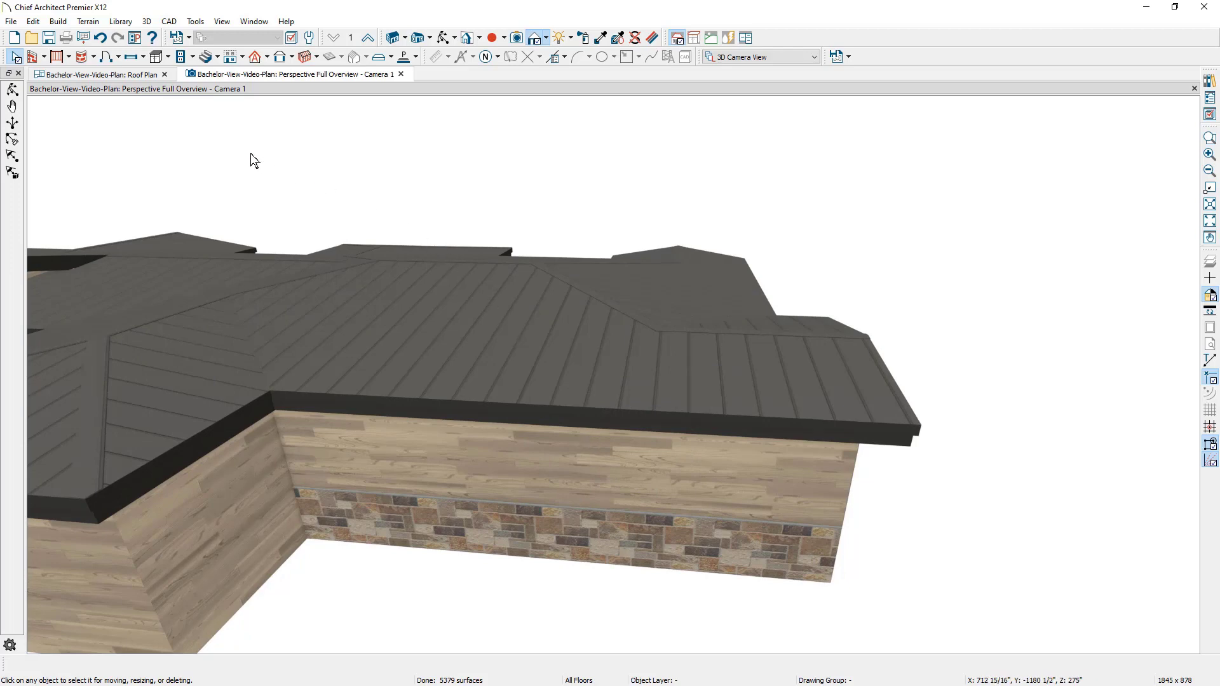
- Tile the Roof Plan view, draw a trial Gable/Roof Line on the lower-right wall, then undo it
{"action": "left_click", "coordinate": [126, 72]}
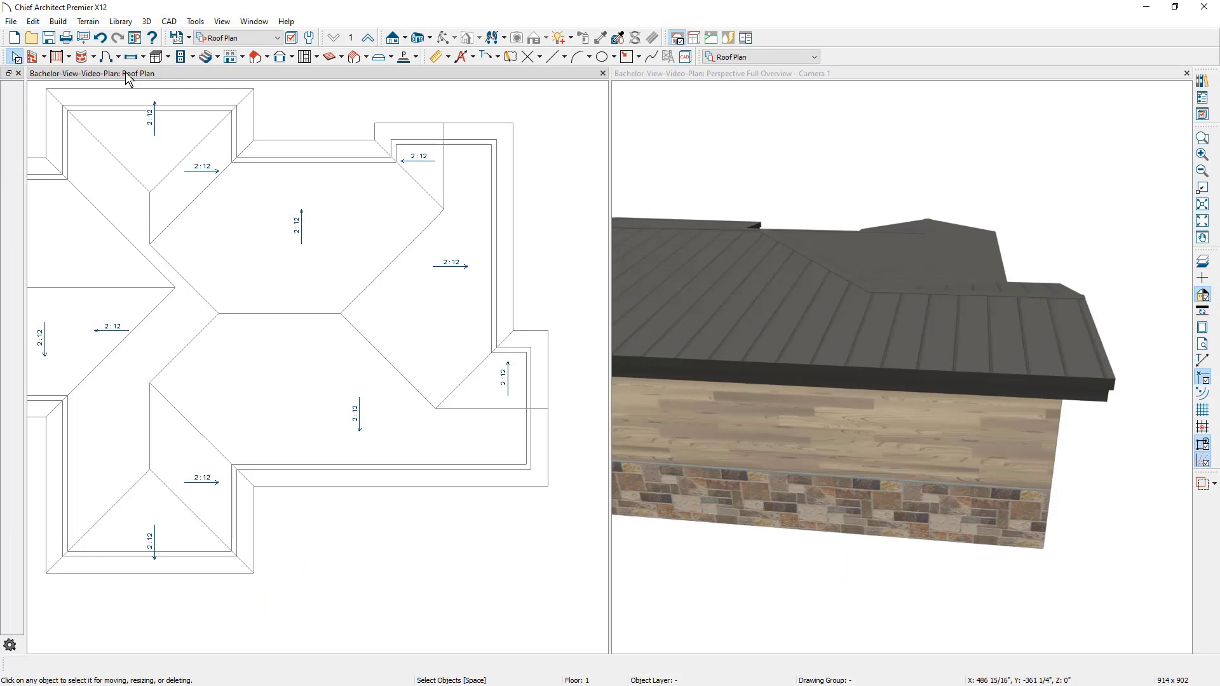
{"action": "left_click", "coordinate": [269, 58]}
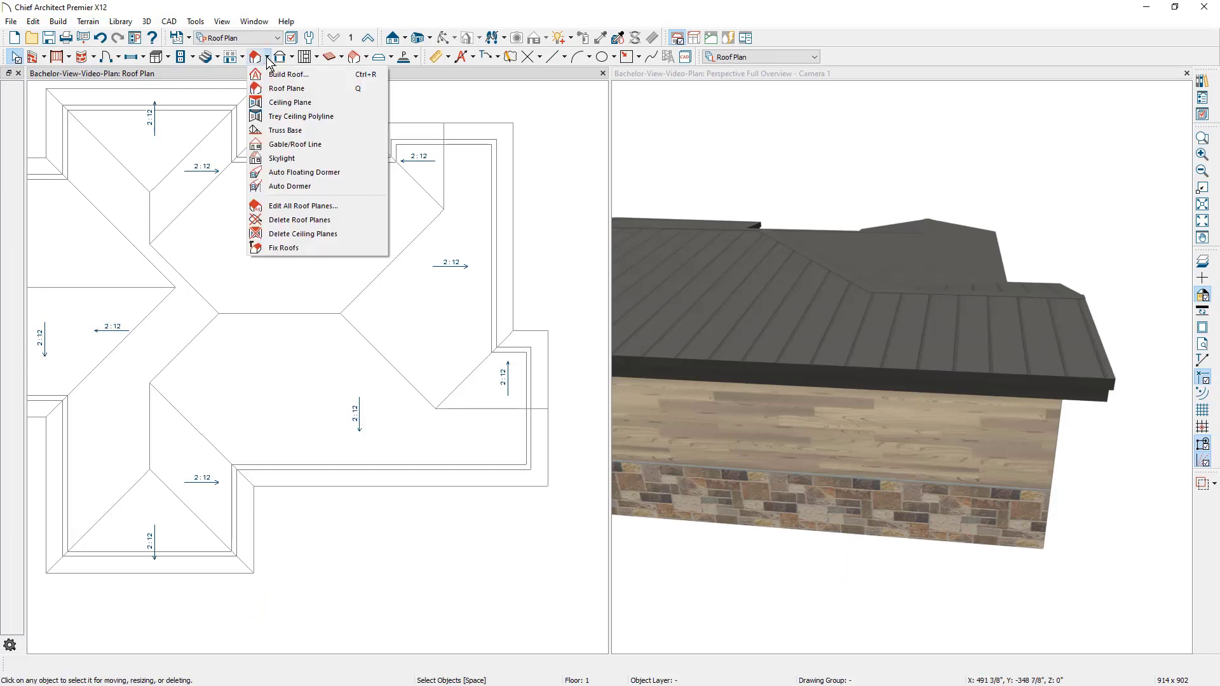
{"action": "left_click", "coordinate": [316, 143]}
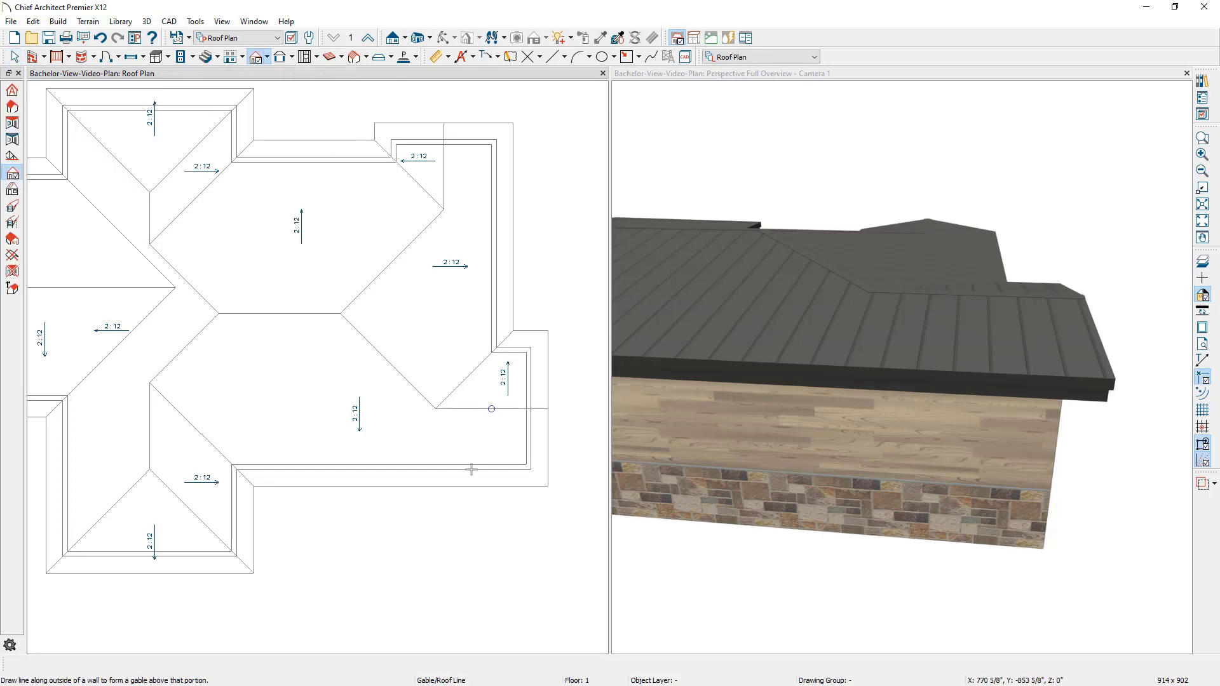
{"action": "left_click_drag", "start_coordinate": [530, 486], "coordinate": [439, 483]}
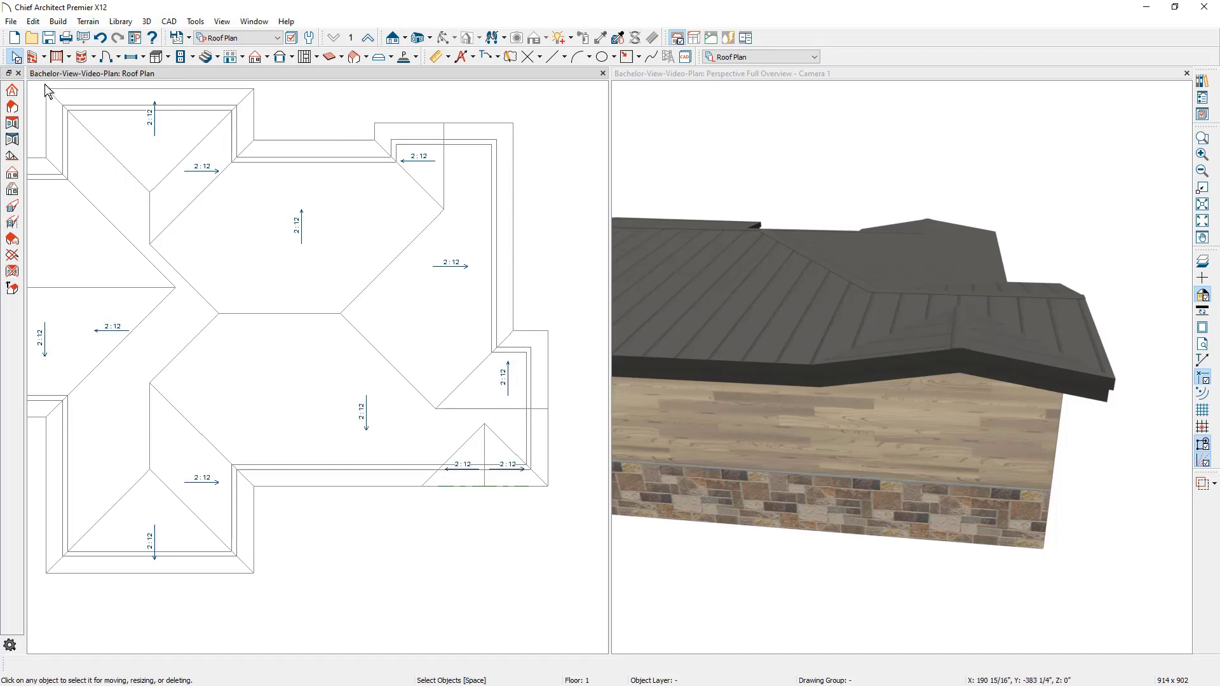
{"action": "left_click", "coordinate": [101, 44]}
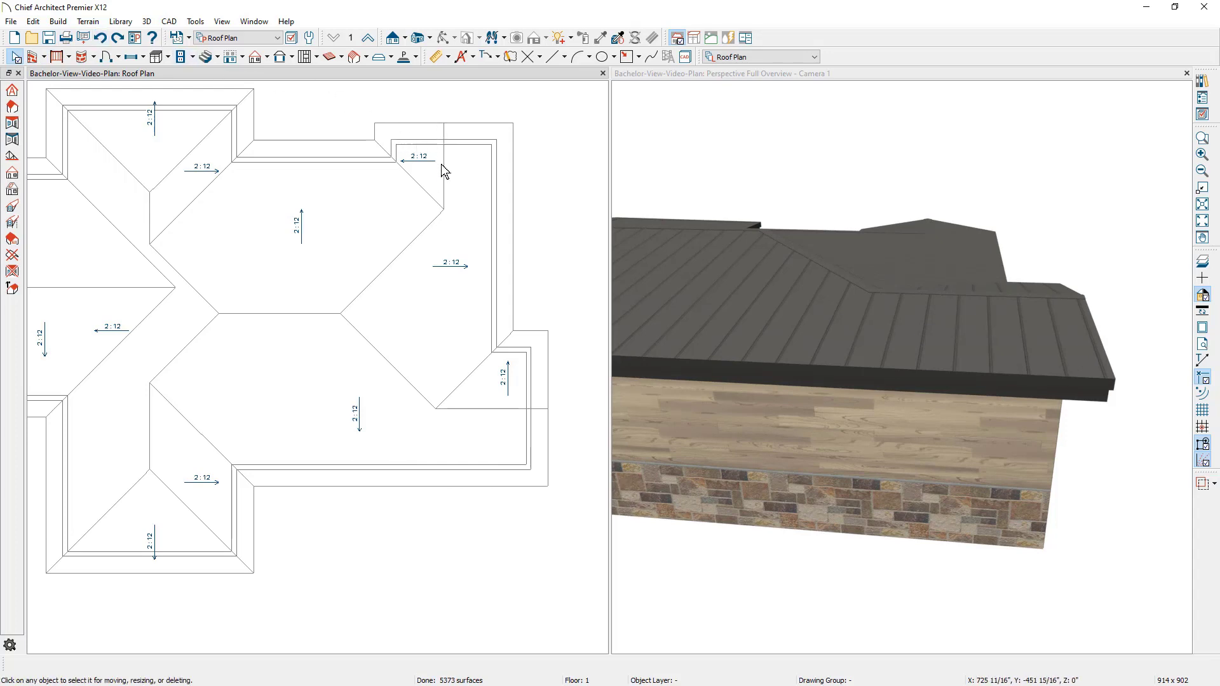
- Extend the upper-right wall to split the lower wall, and make its right part a gable
{"action": "left_click", "coordinate": [392, 158]}
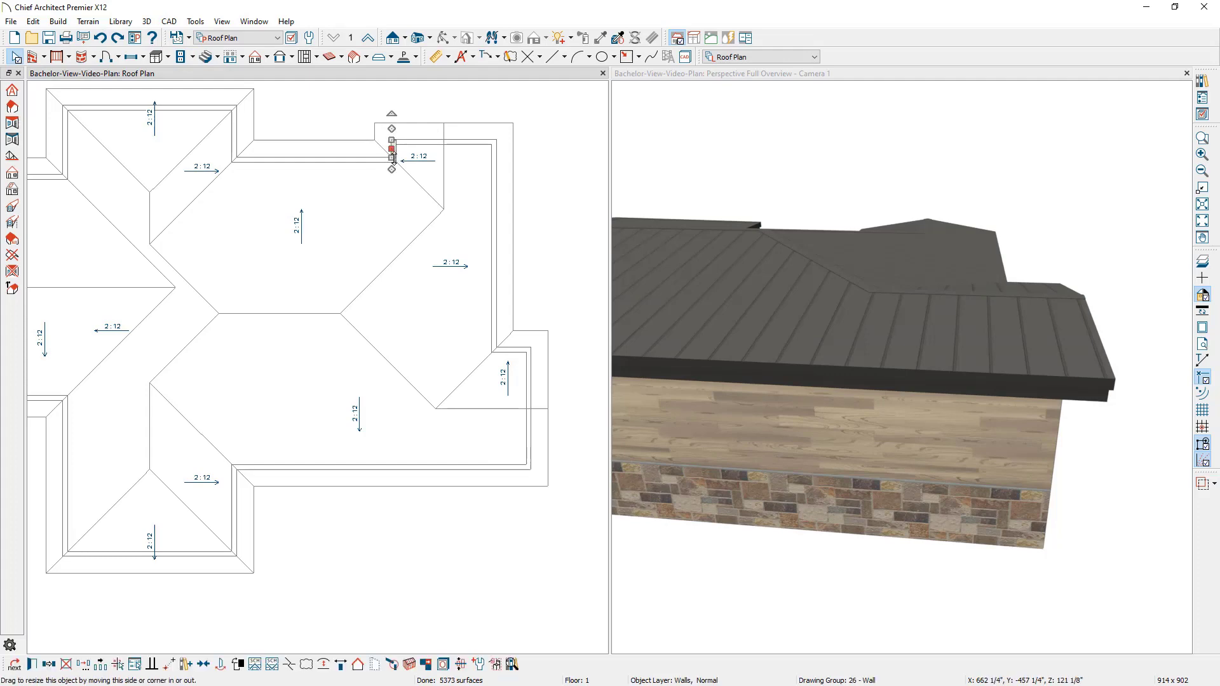
{"action": "left_click_drag", "start_coordinate": [392, 158], "coordinate": [390, 459]}
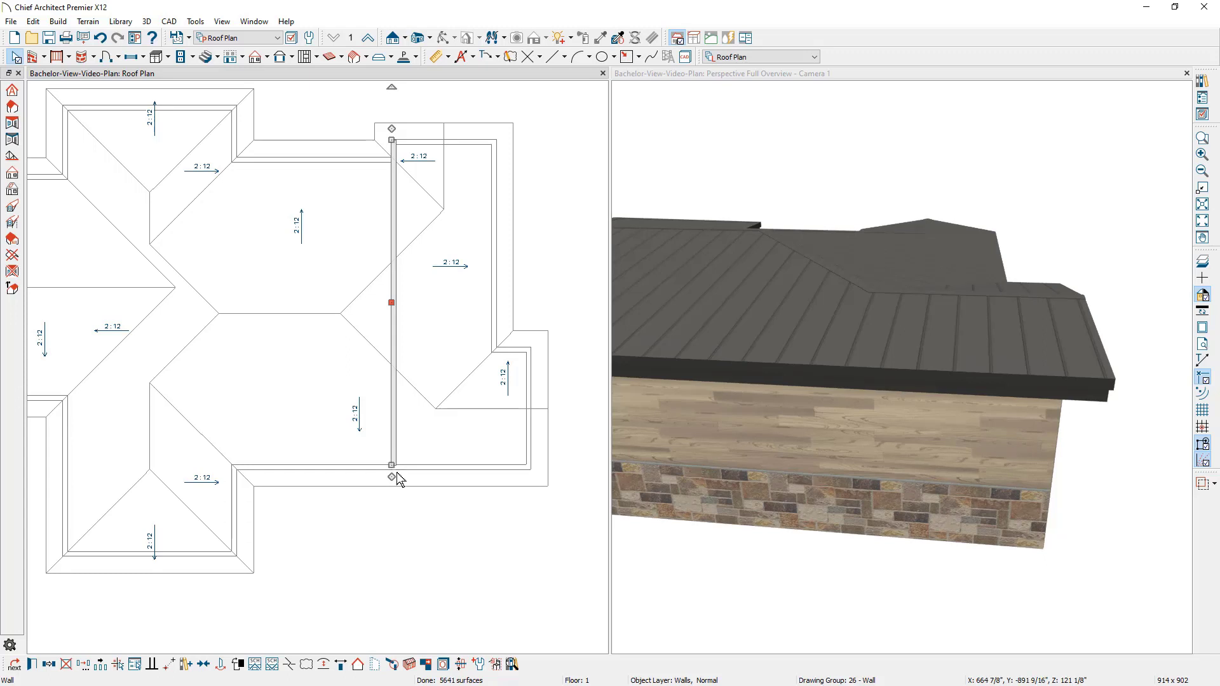
{"action": "left_click", "coordinate": [416, 473]}
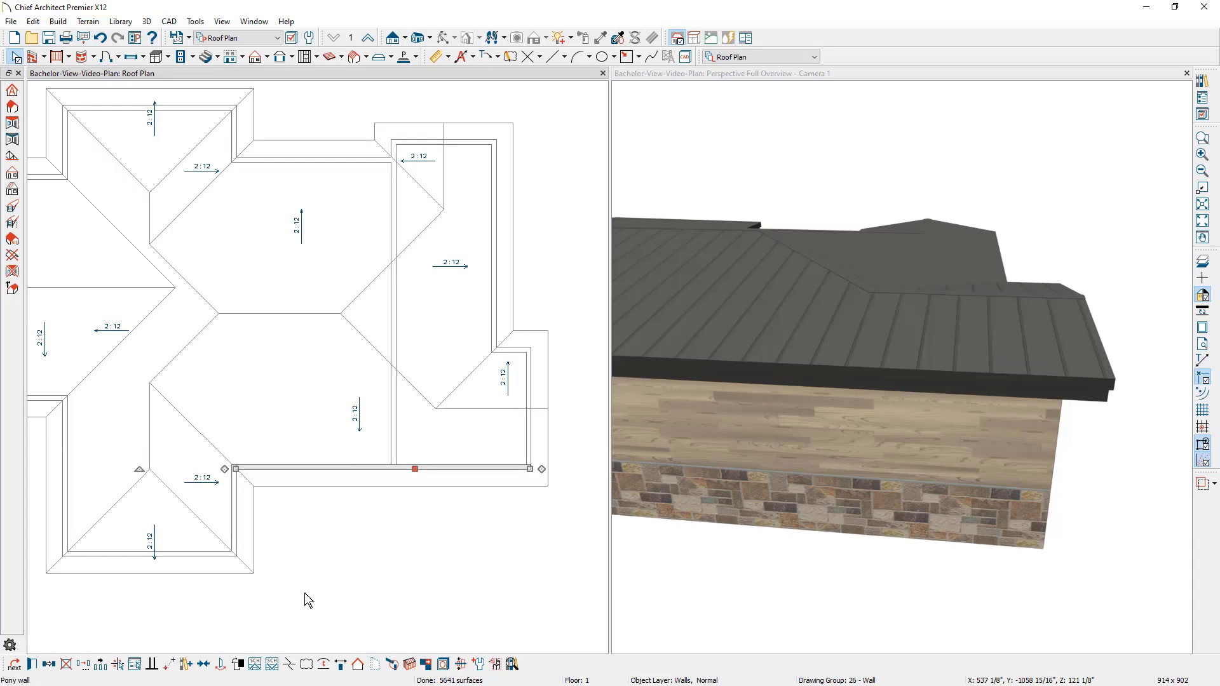
{"action": "key", "text": "space"}
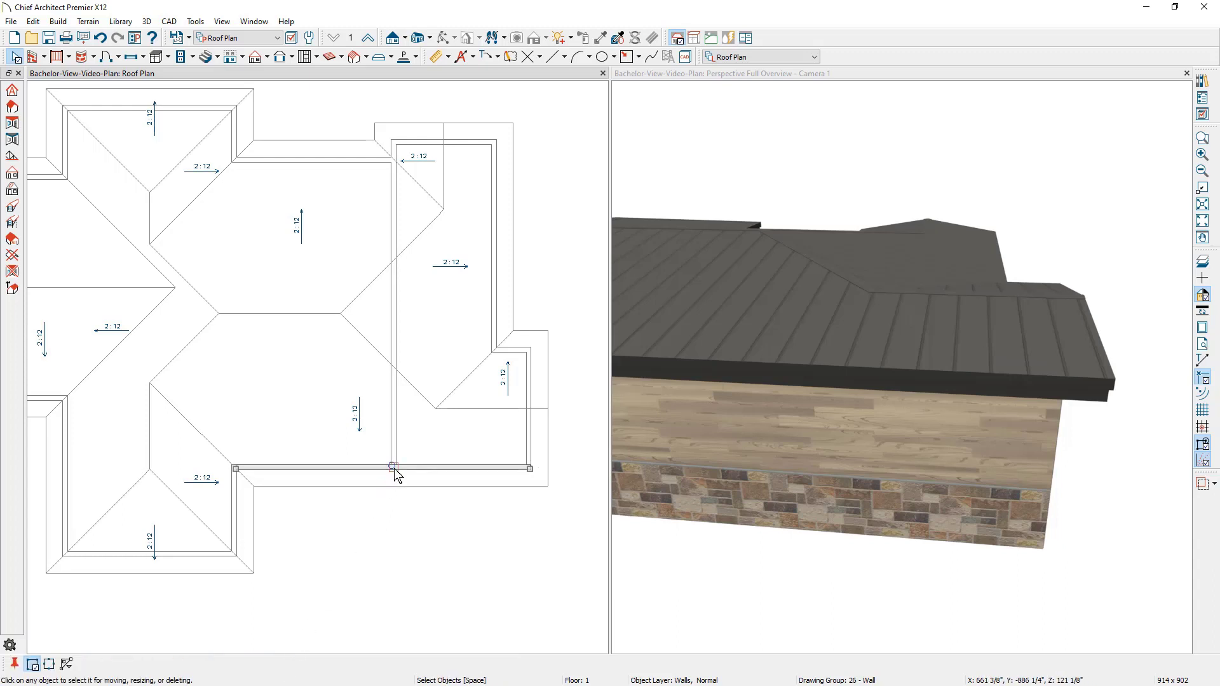
{"action": "left_click", "coordinate": [397, 473]}
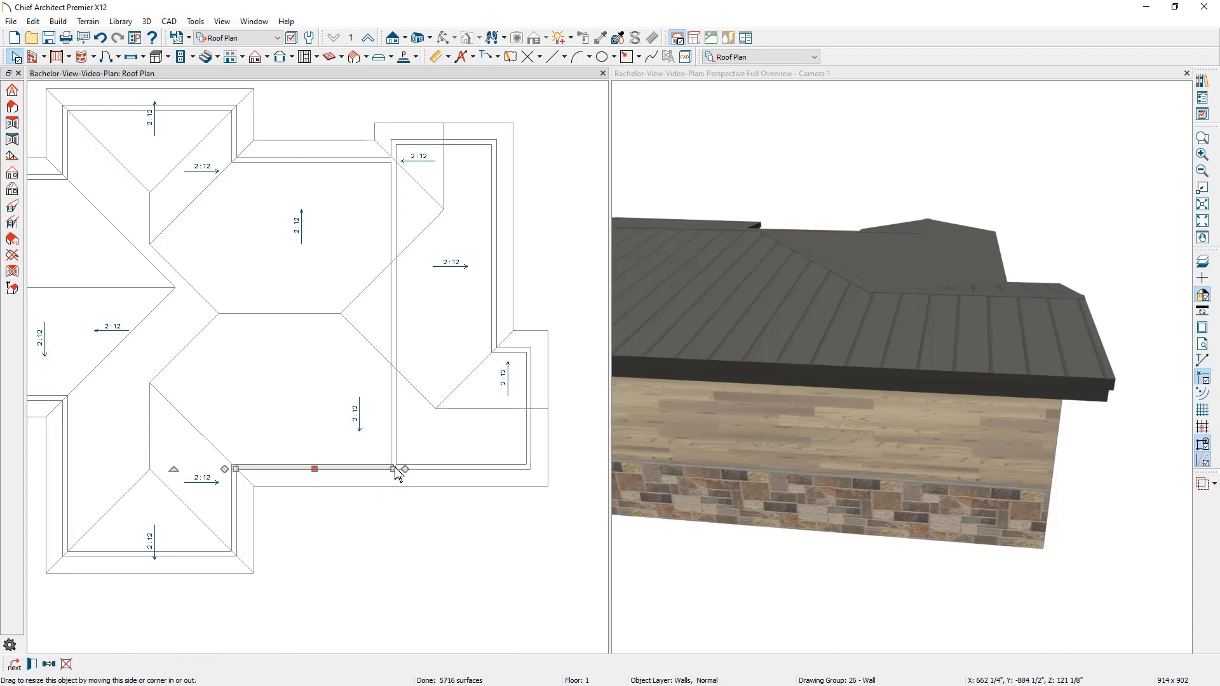
{"action": "left_click", "coordinate": [437, 471]}
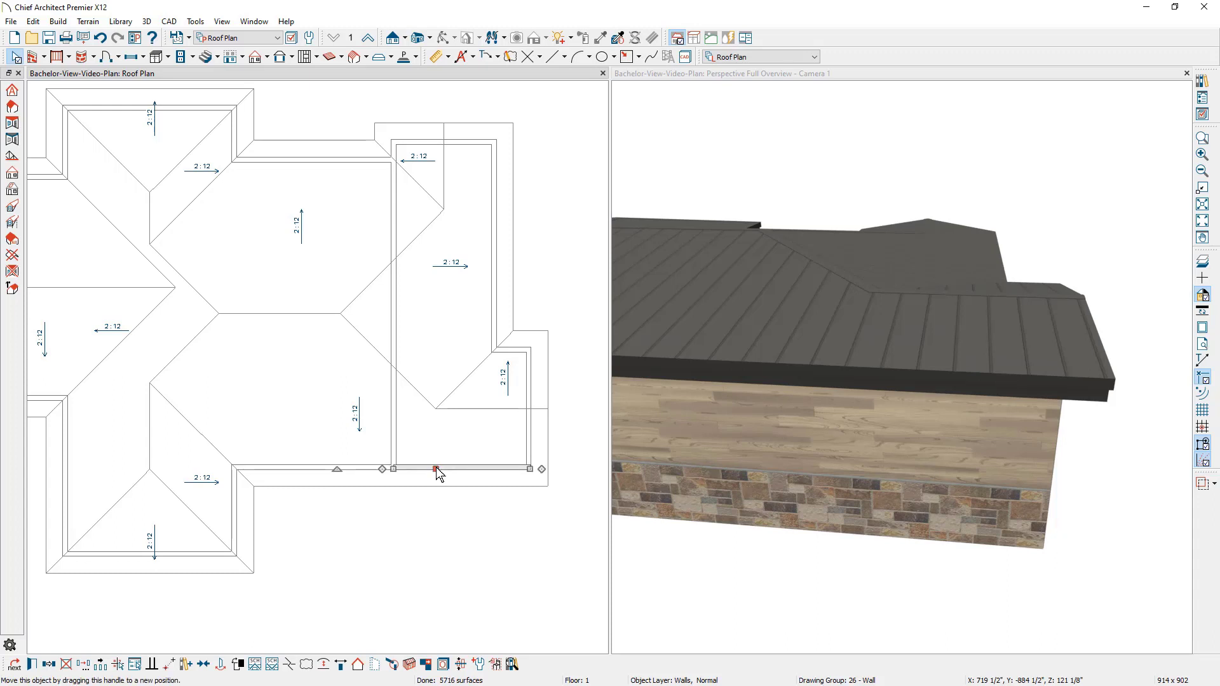
{"action": "left_click", "coordinate": [359, 665]}
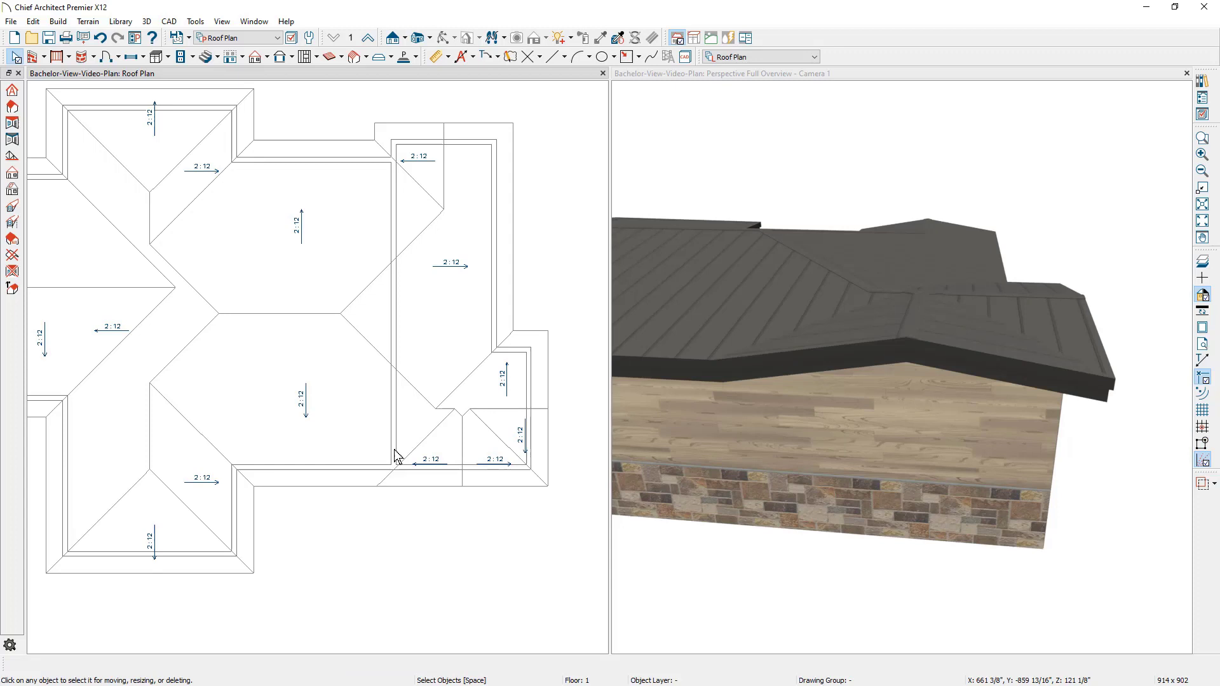
- Shorten the vertical wall back to its original length and maximize the 3D view
{"action": "left_click", "coordinate": [393, 257]}
{"action": "left_click_drag", "start_coordinate": [396, 254], "coordinate": [399, 193]}
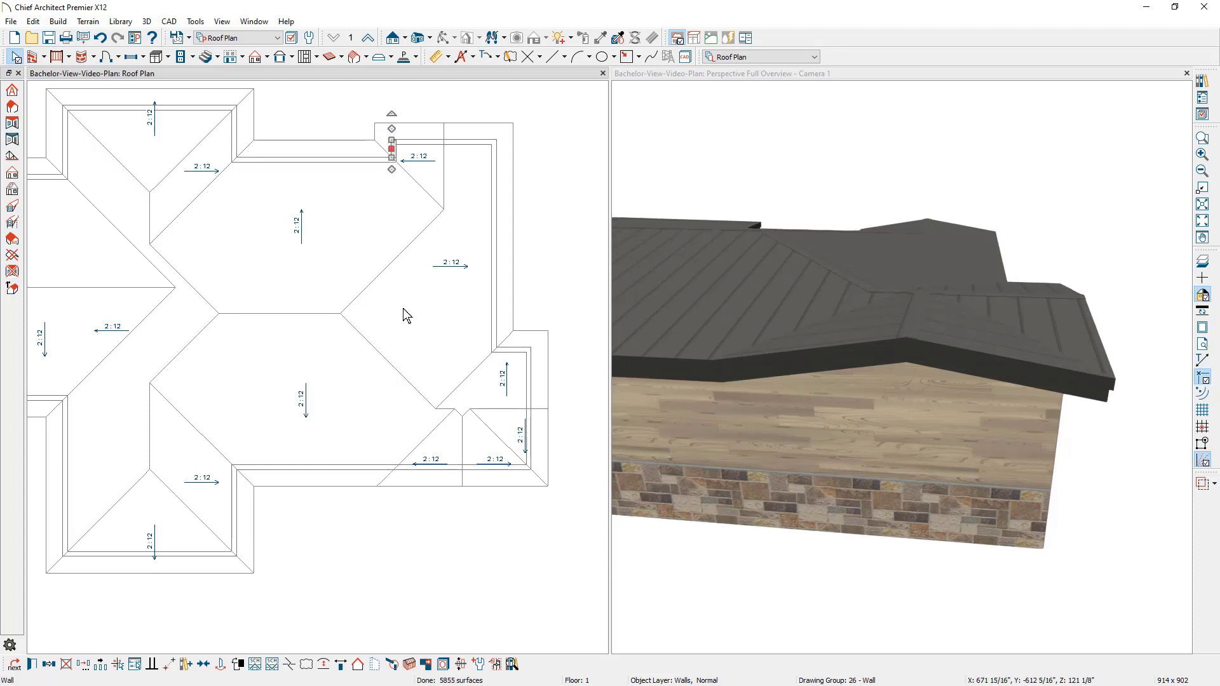
{"action": "left_click", "coordinate": [392, 428]}
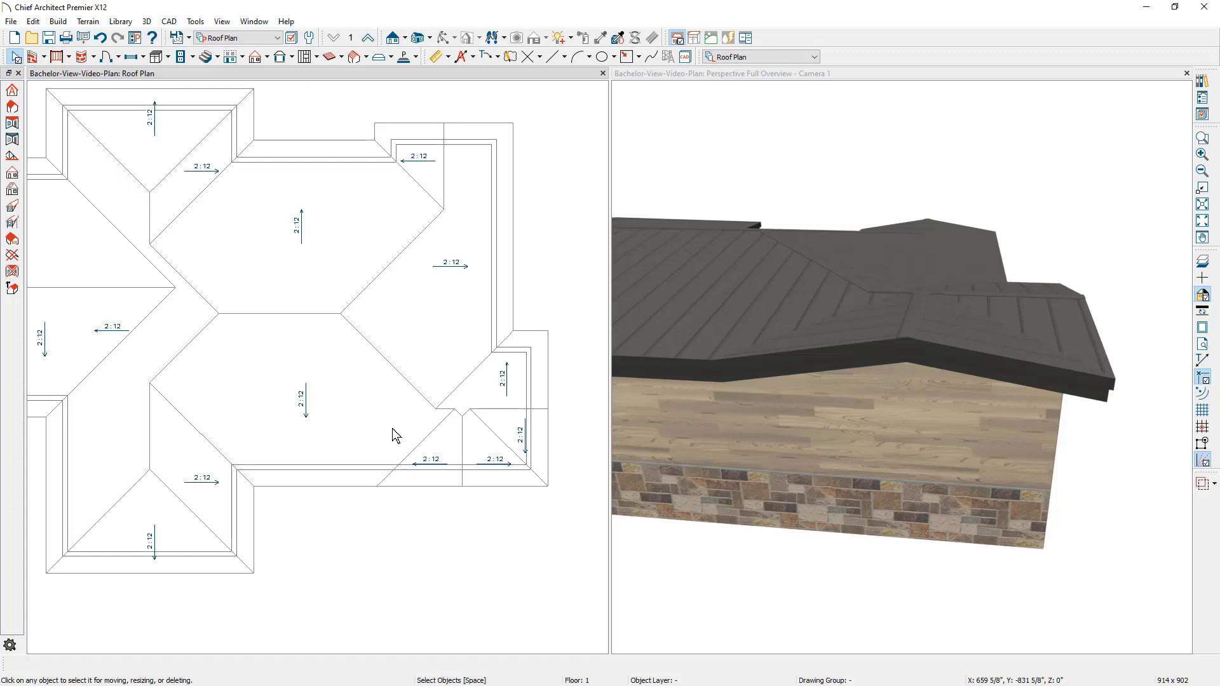
{"action": "mouse_move", "coordinate": [915, 438]}
{"action": "left_mouse_down"}
{"action": "mouse_move", "coordinate": [1069, 419]}
{"action": "mouse_move", "coordinate": [977, 458]}
{"action": "left_mouse_up"}
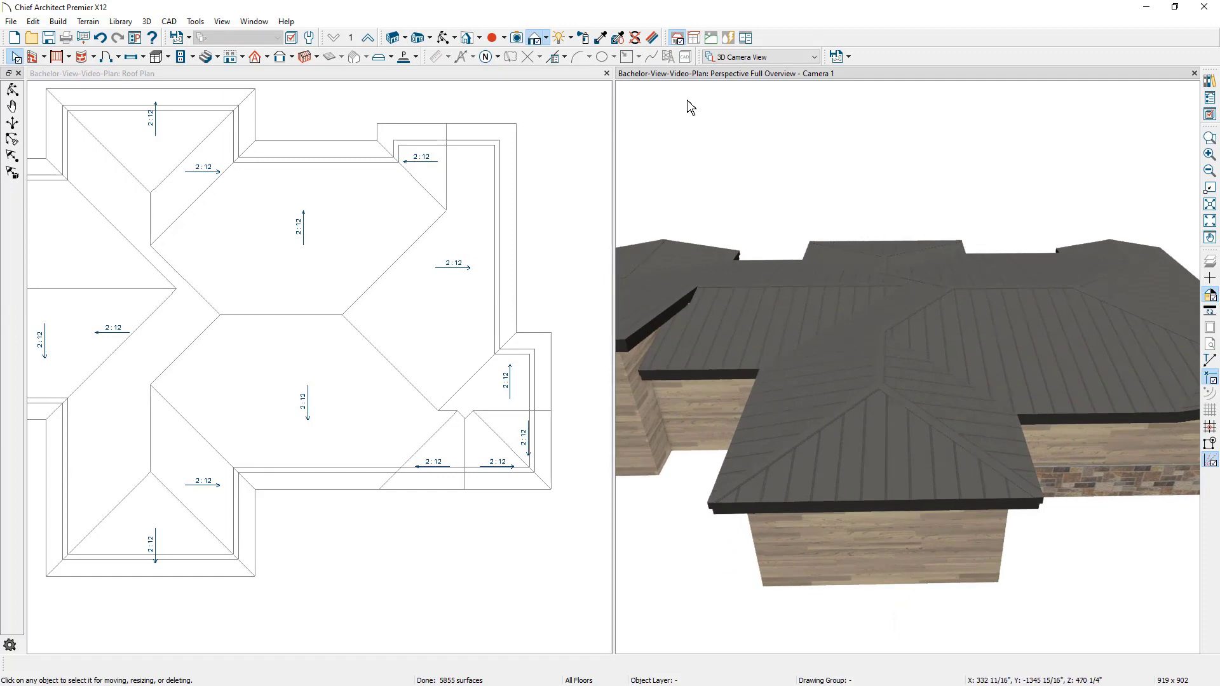
{"action": "double_click", "coordinate": [692, 73]}
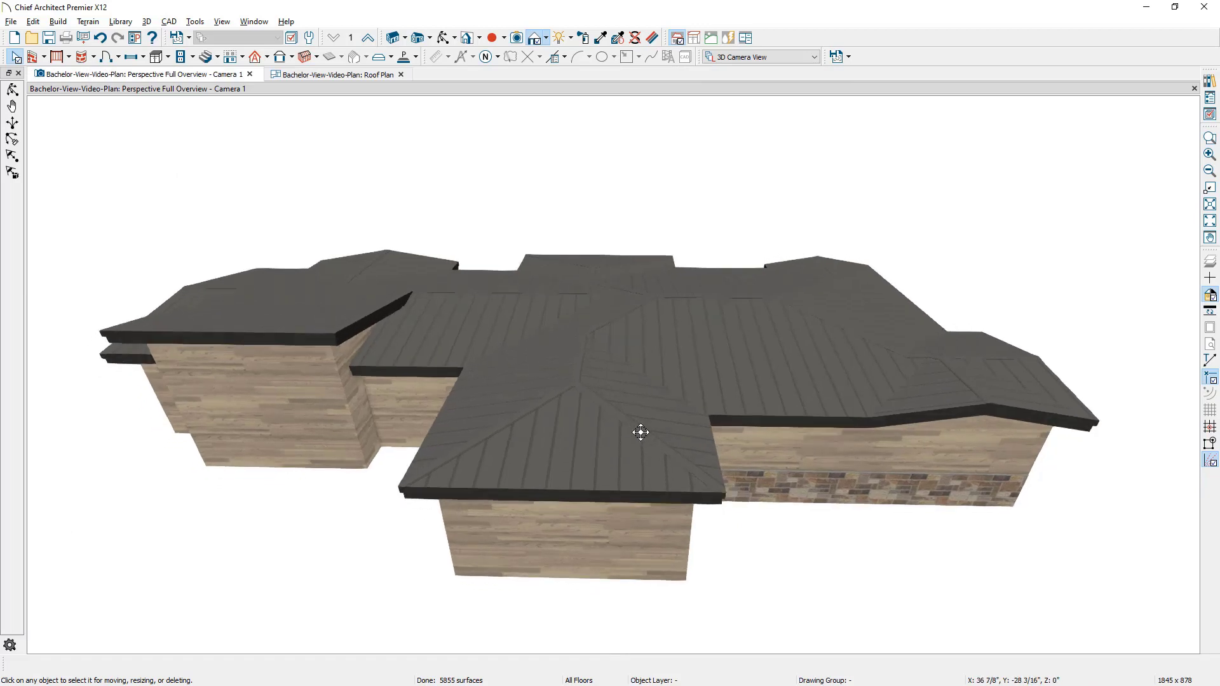
{"action": "left_click_drag", "start_coordinate": [640, 432], "coordinate": [591, 421]}
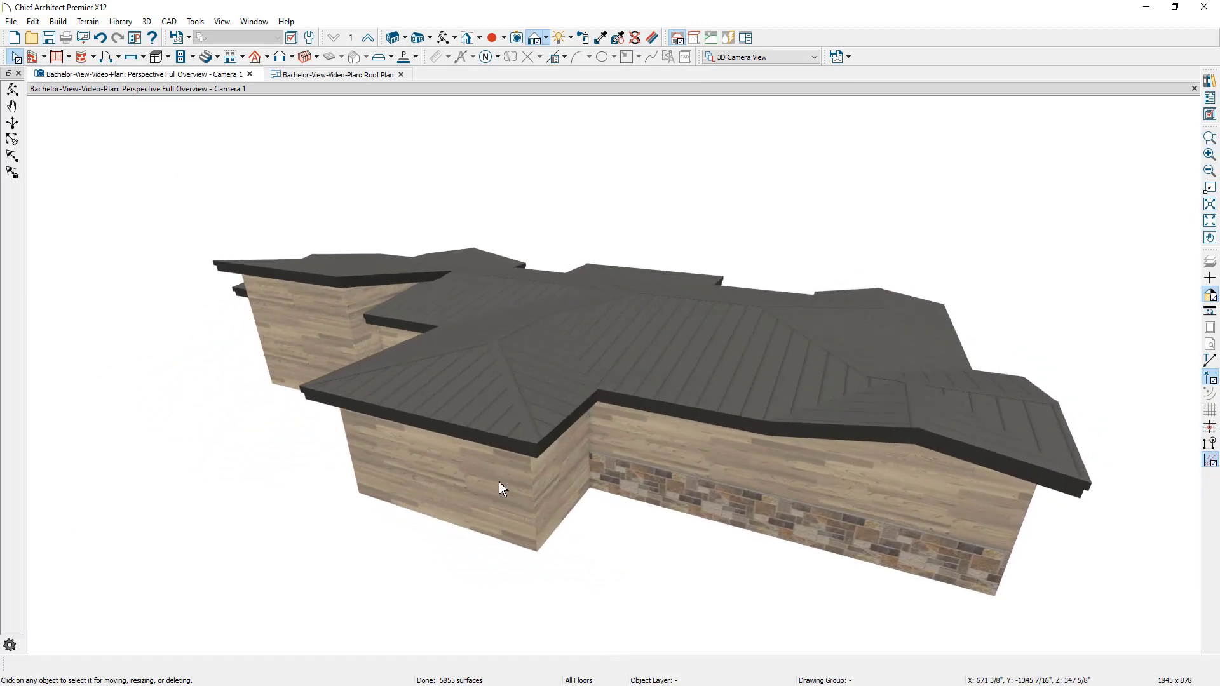
- Convert the front-left wall and the front bump-out wall into gable walls
{"action": "left_click", "coordinate": [499, 482]}
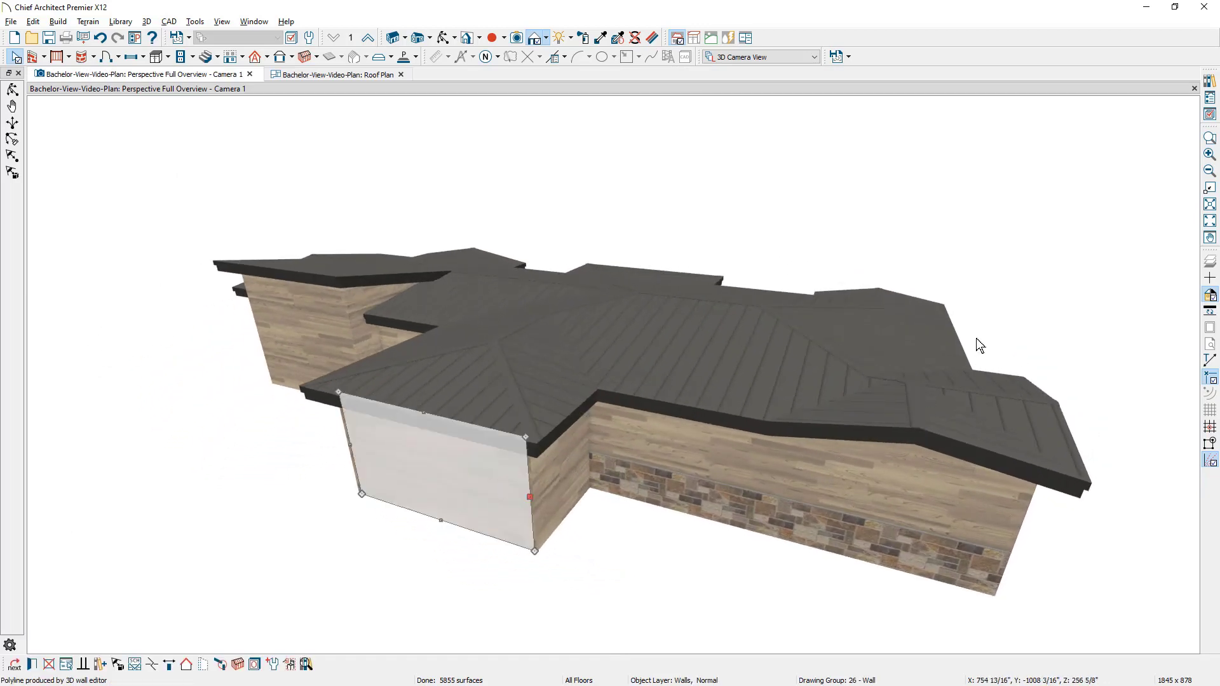
{"action": "middle_click_drag", "start_coordinate": [976, 339], "coordinate": [676, 434]}
{"action": "left_click", "coordinate": [692, 436]}
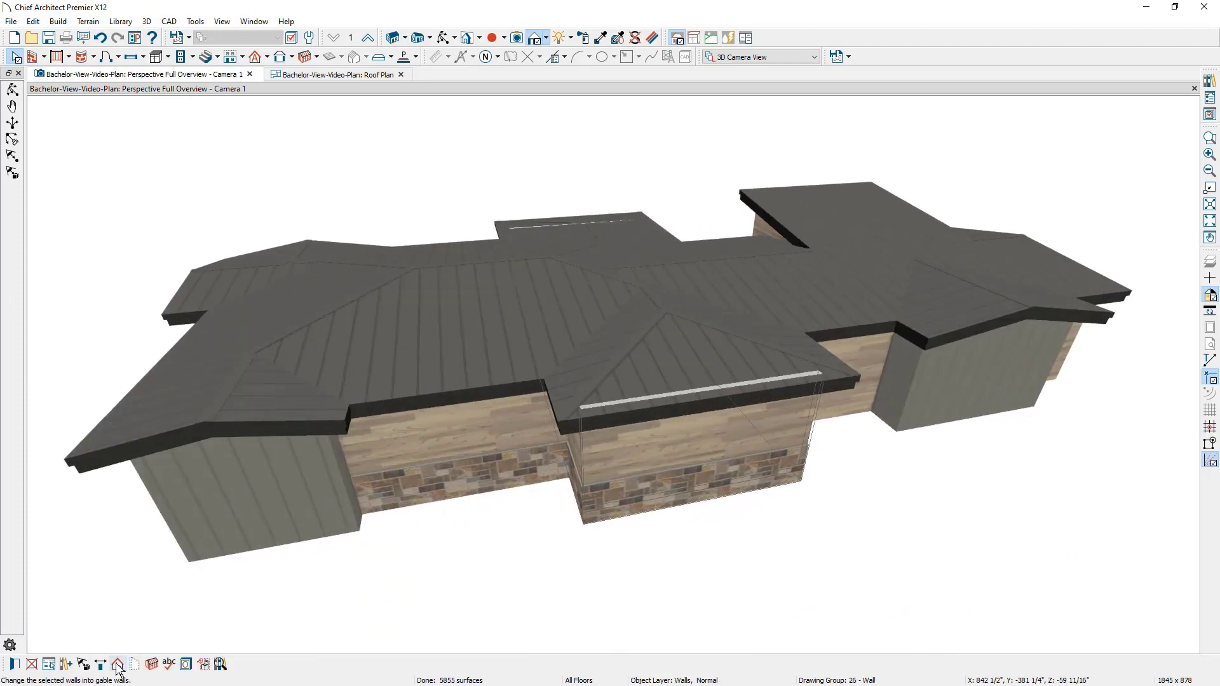
{"action": "left_click", "coordinate": [115, 664]}
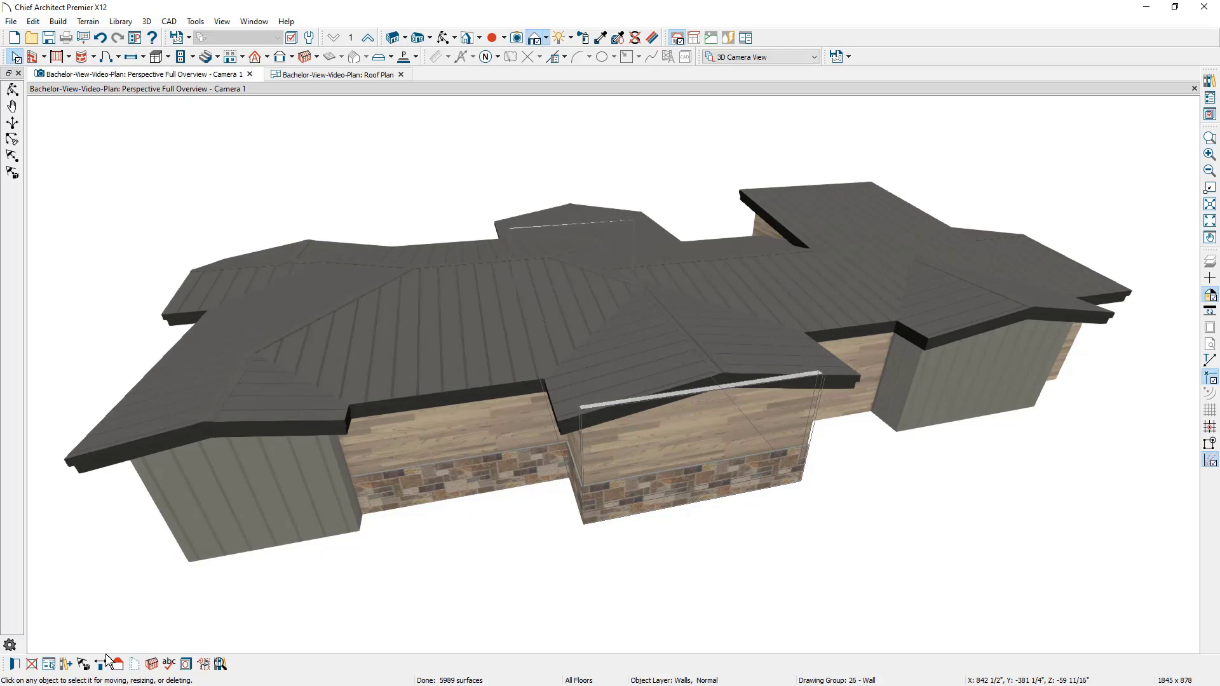
- Select the gable-end polyline, then the next wing's walls
{"action": "left_click", "coordinate": [577, 458]}
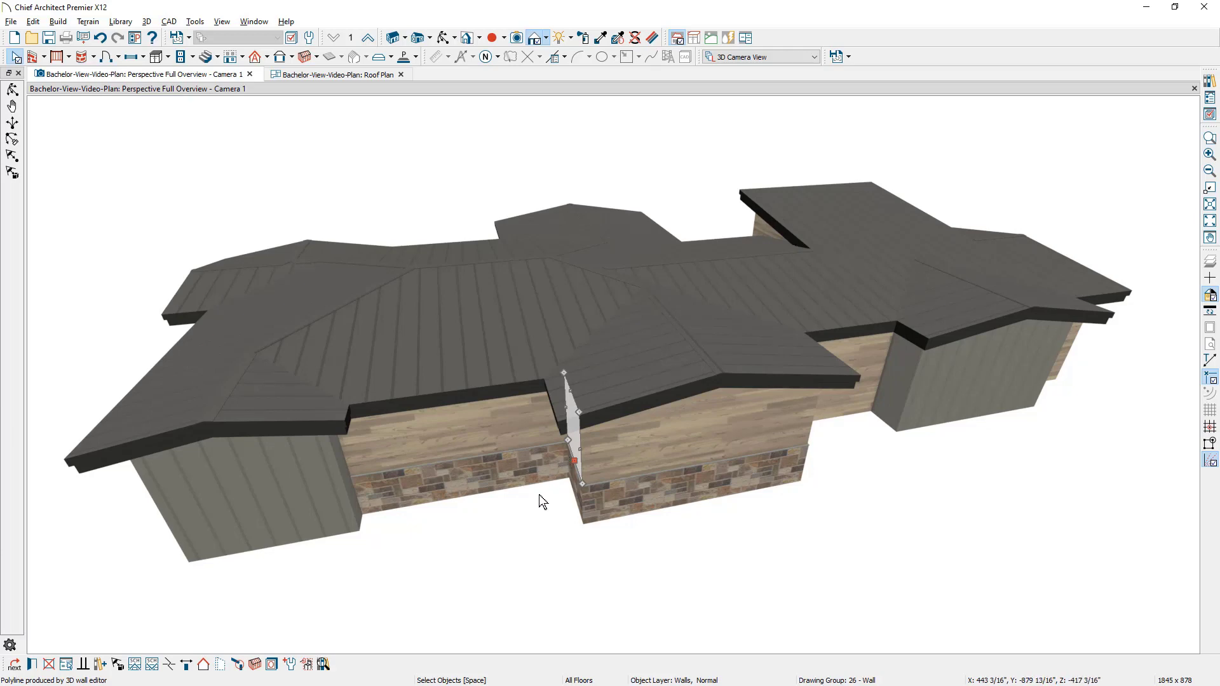
{"action": "middle_click_drag", "start_coordinate": [497, 495], "coordinate": [784, 480]}
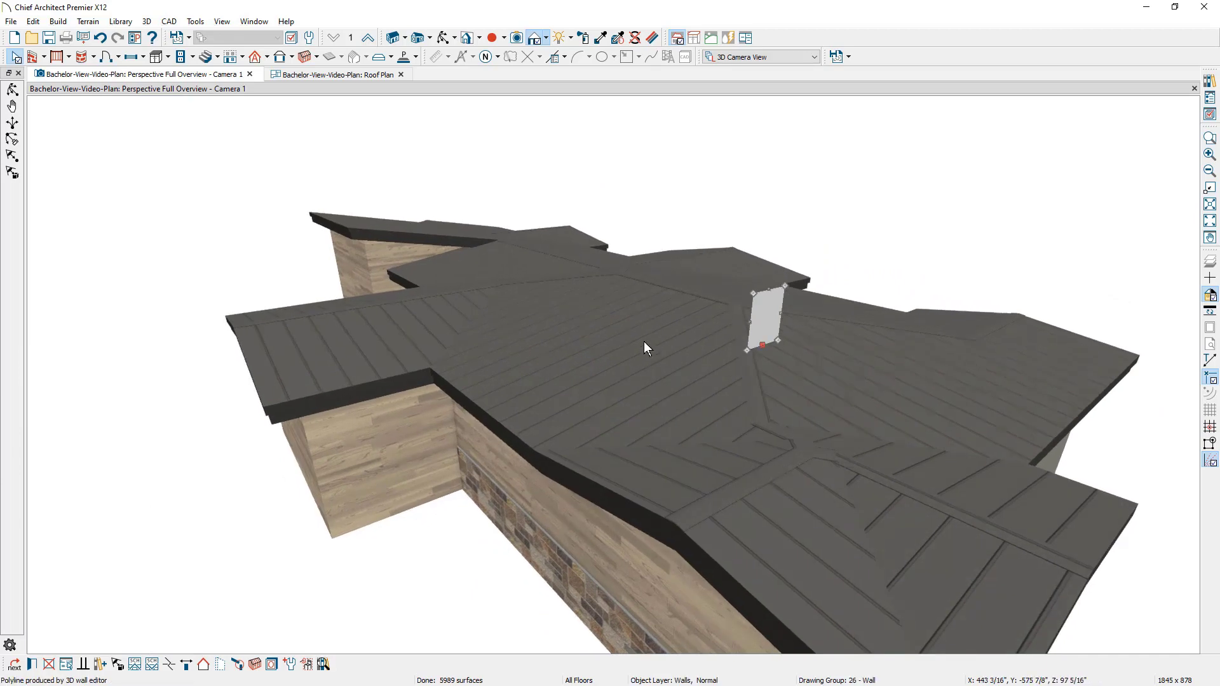
{"action": "left_click", "coordinate": [400, 440]}
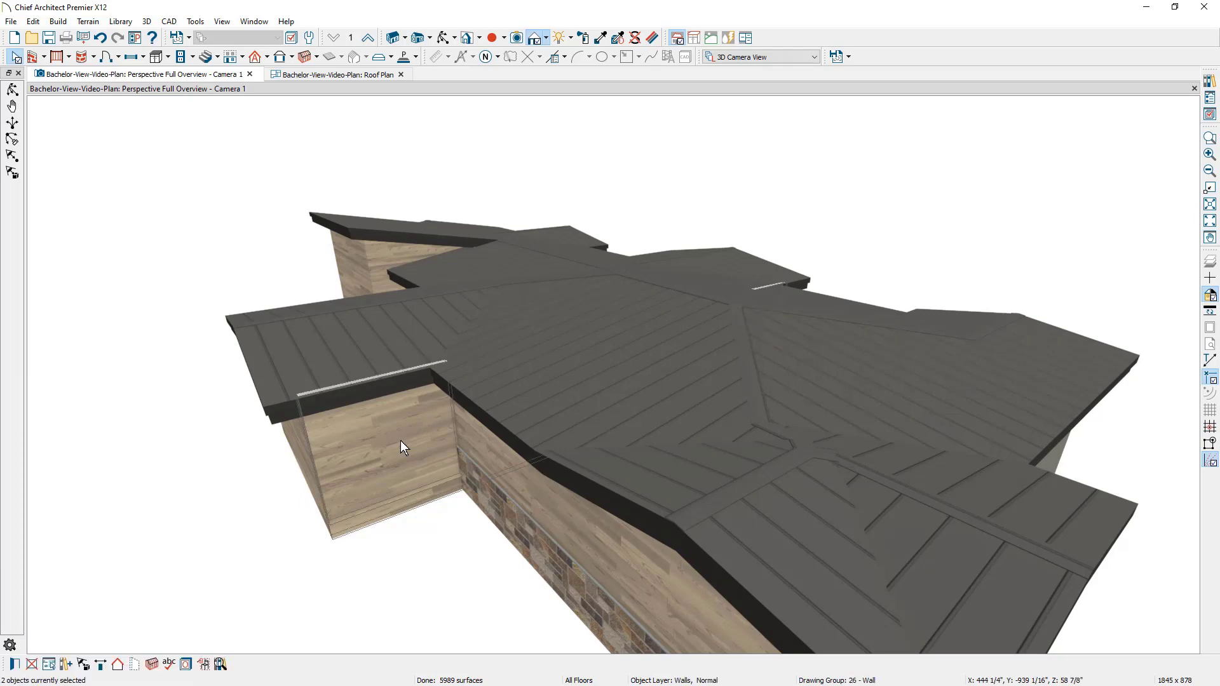
- Set the two selected walls to High Shed/Gable Wall and orbit to review the shed roof
{"action": "left_click", "coordinate": [14, 664]}
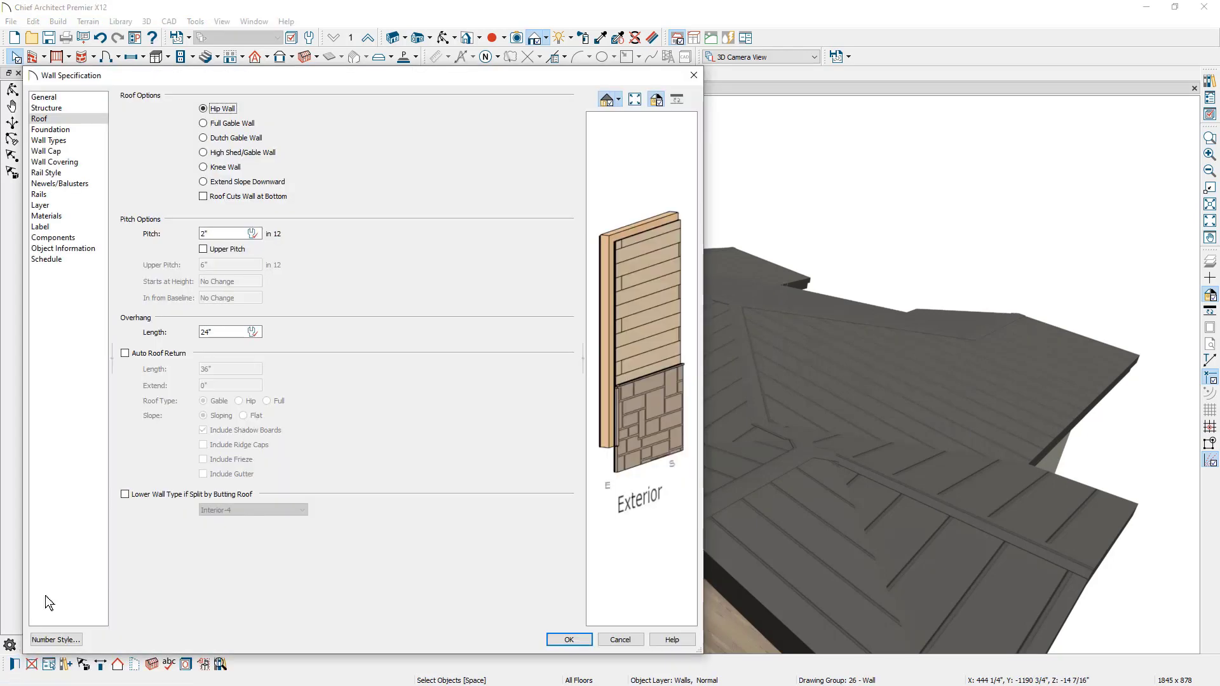
{"action": "left_click", "coordinate": [204, 153]}
{"action": "left_click", "coordinate": [567, 639]}
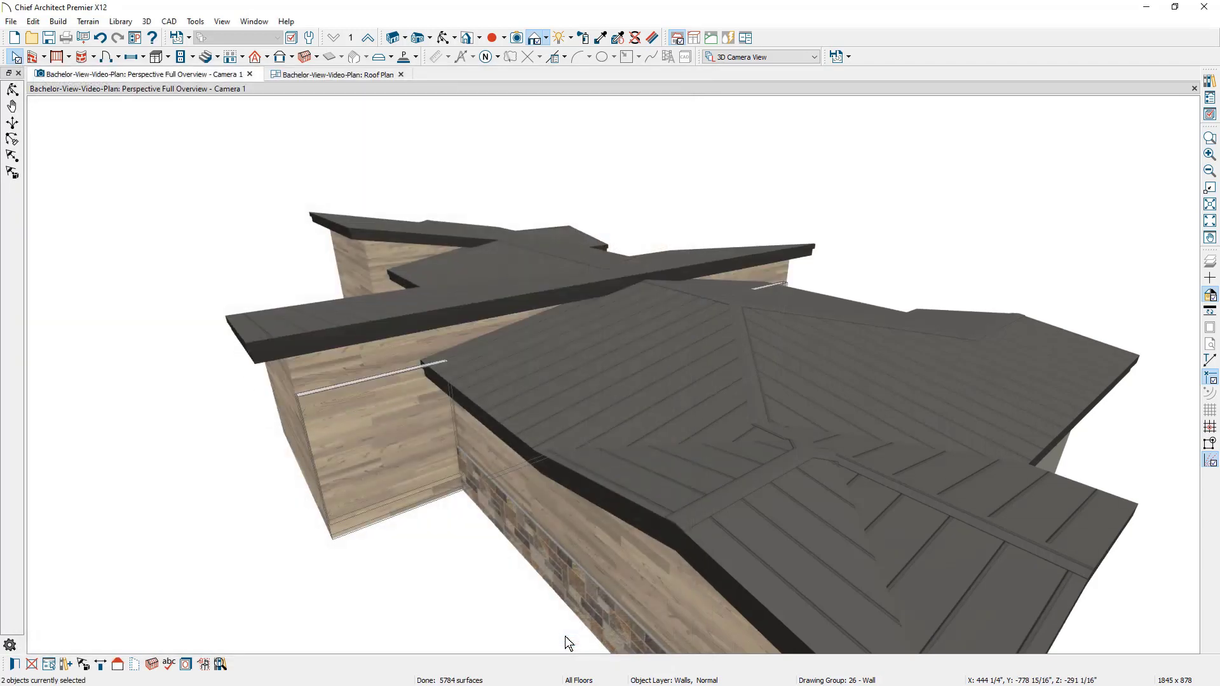
{"action": "left_click", "coordinate": [565, 636]}
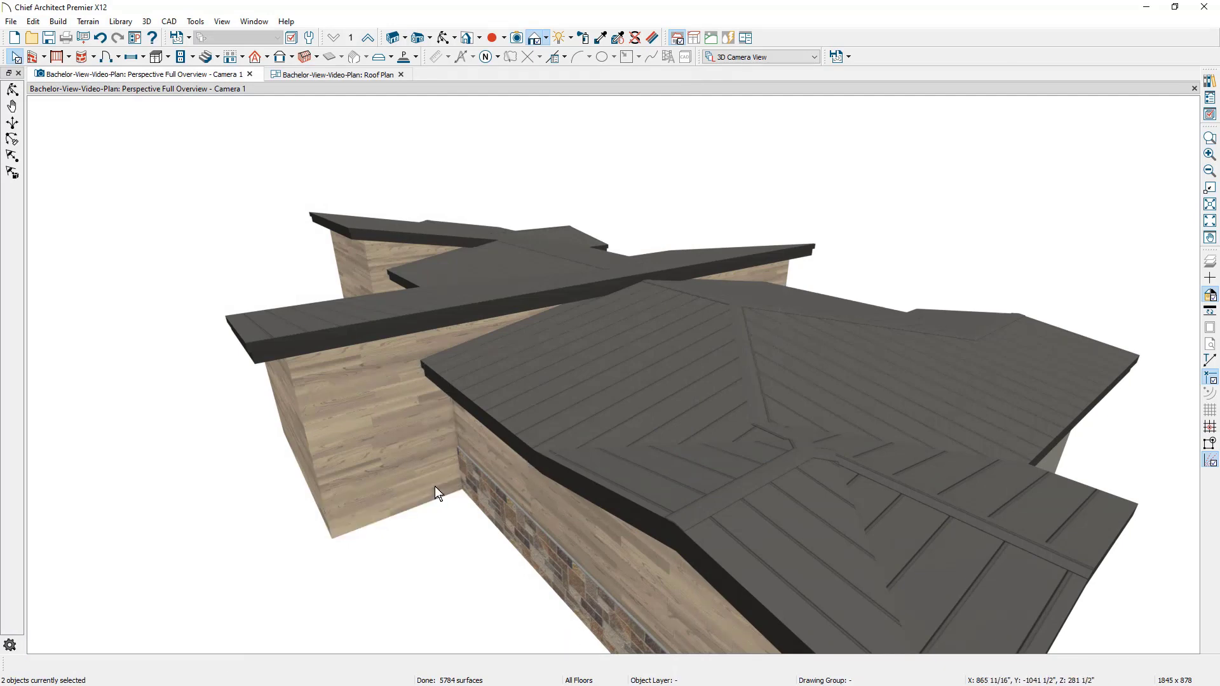
{"action": "middle_click_drag", "start_coordinate": [438, 480], "coordinate": [545, 465]}
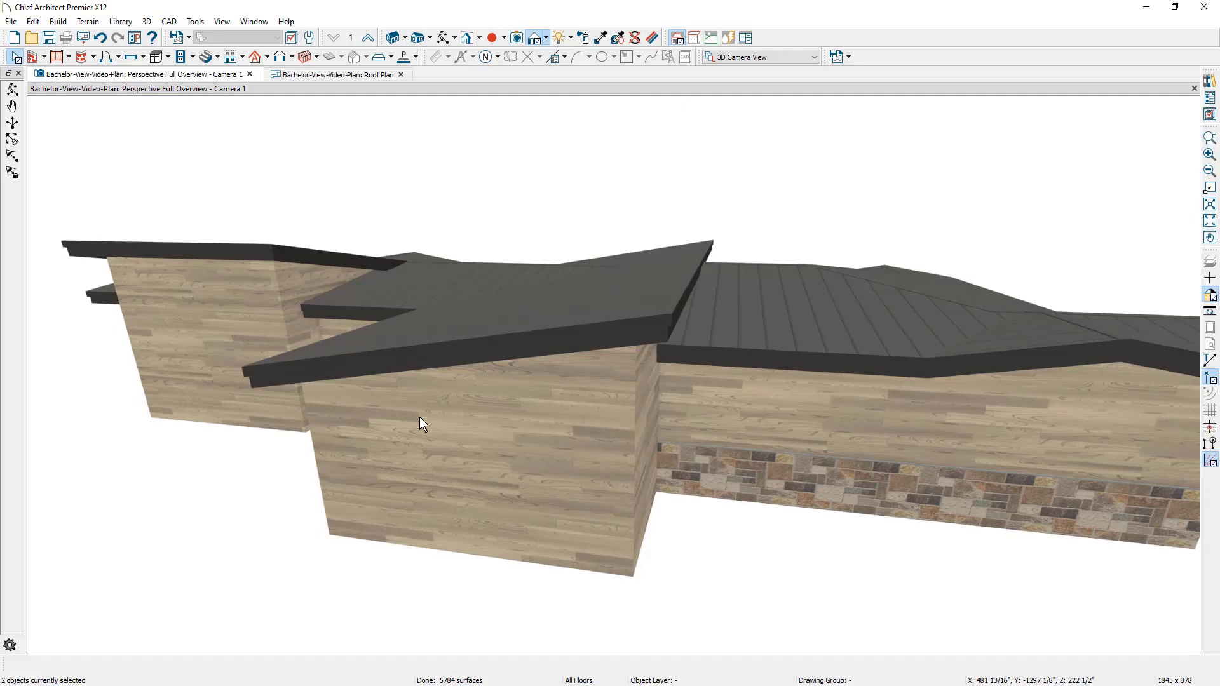
{"action": "mouse_move", "coordinate": [419, 416]}
{"action": "middle_mouse_down"}
{"action": "mouse_move", "coordinate": [509, 411]}
{"action": "mouse_move", "coordinate": [572, 449]}
{"action": "mouse_move", "coordinate": [740, 458]}
{"action": "middle_mouse_up"}
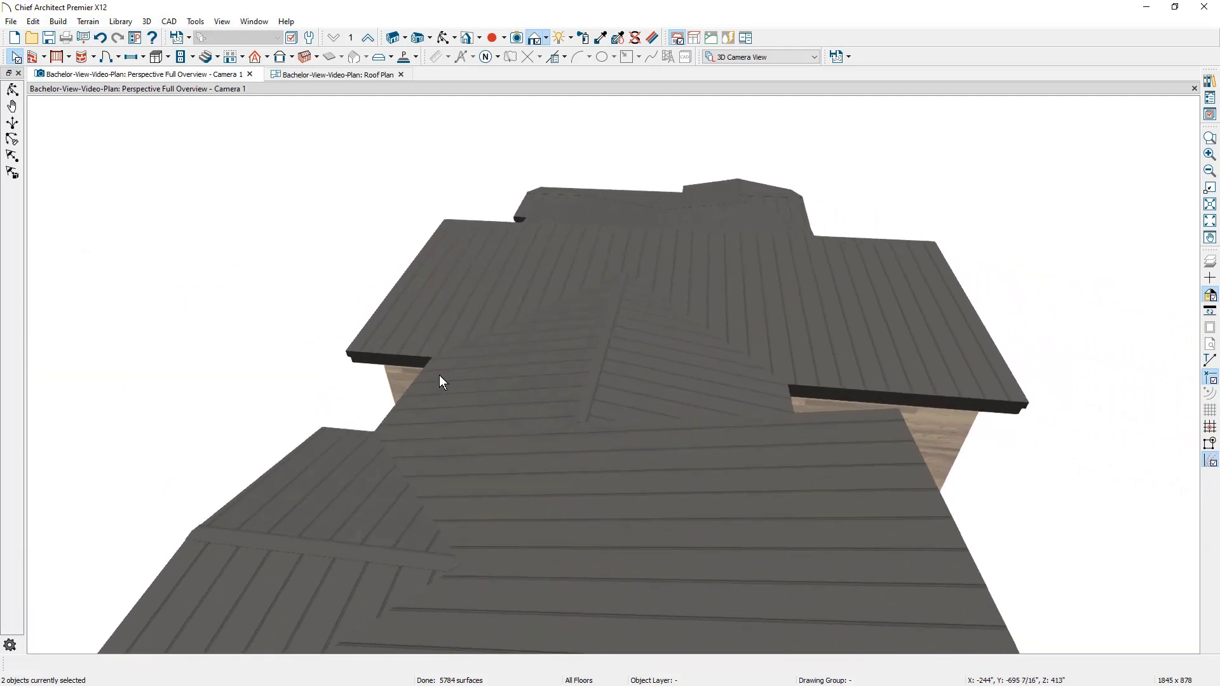
- Select both hip walls and change their roof pitch from 2 in 12 to 3 in 12
{"action": "left_click", "coordinate": [410, 379]}
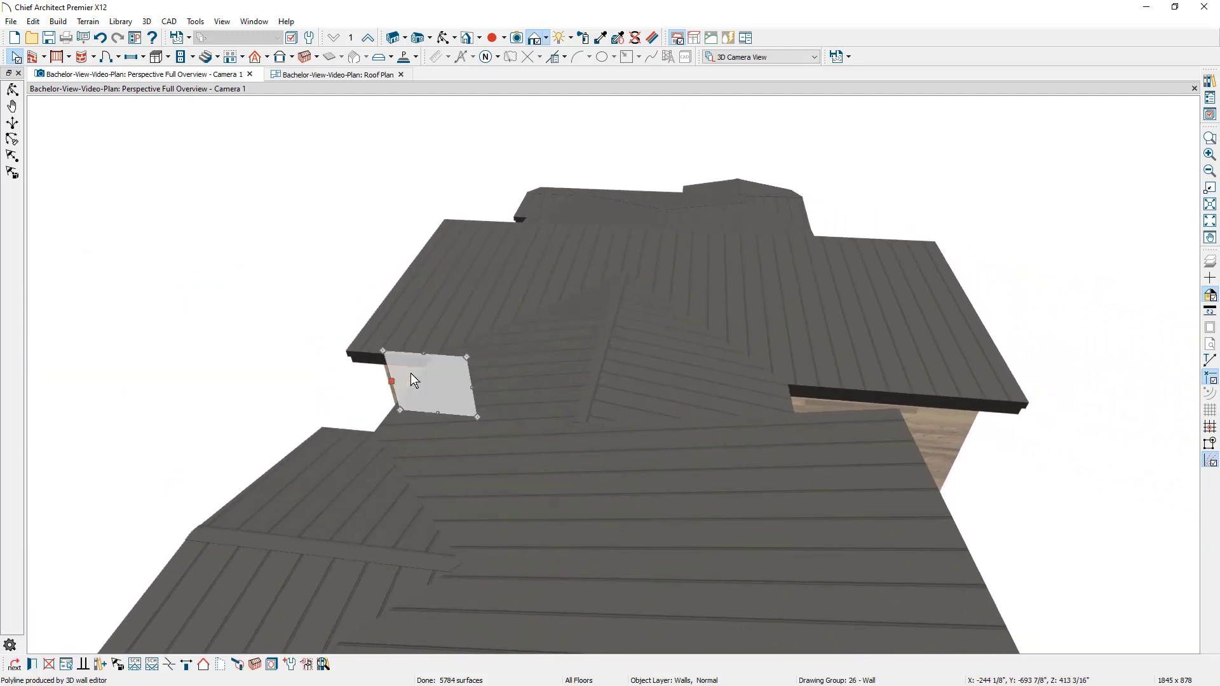
{"action": "left_click", "coordinate": [953, 422]}
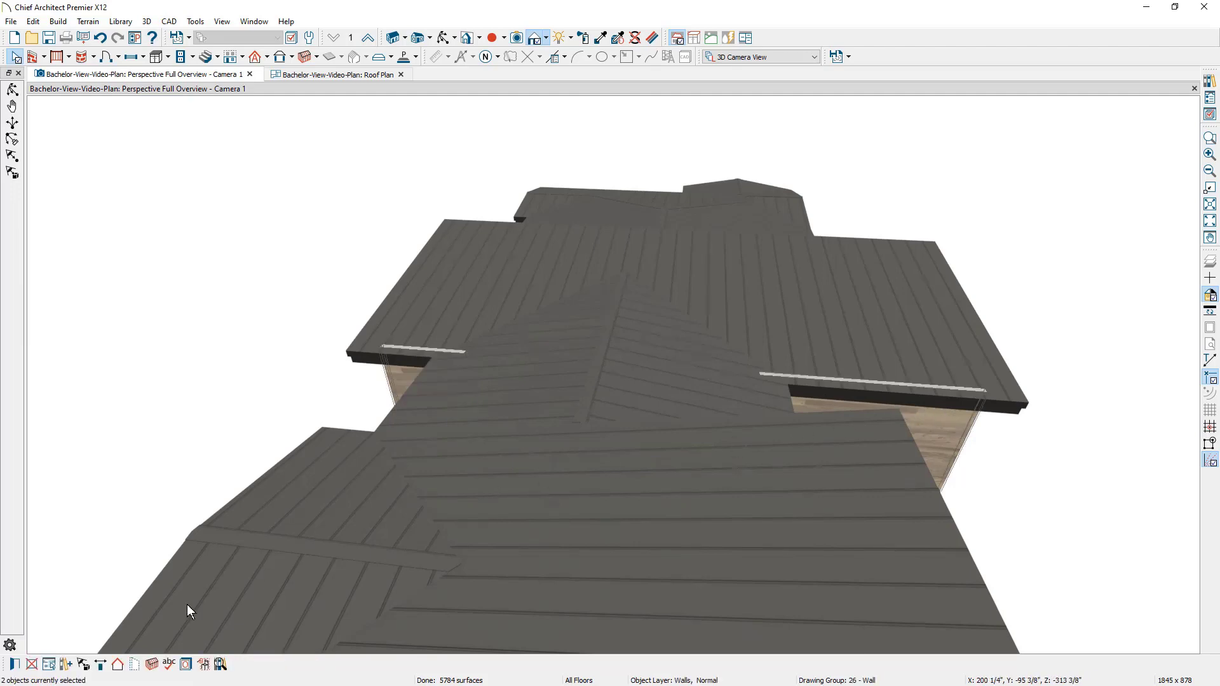
{"action": "left_click", "coordinate": [16, 664]}
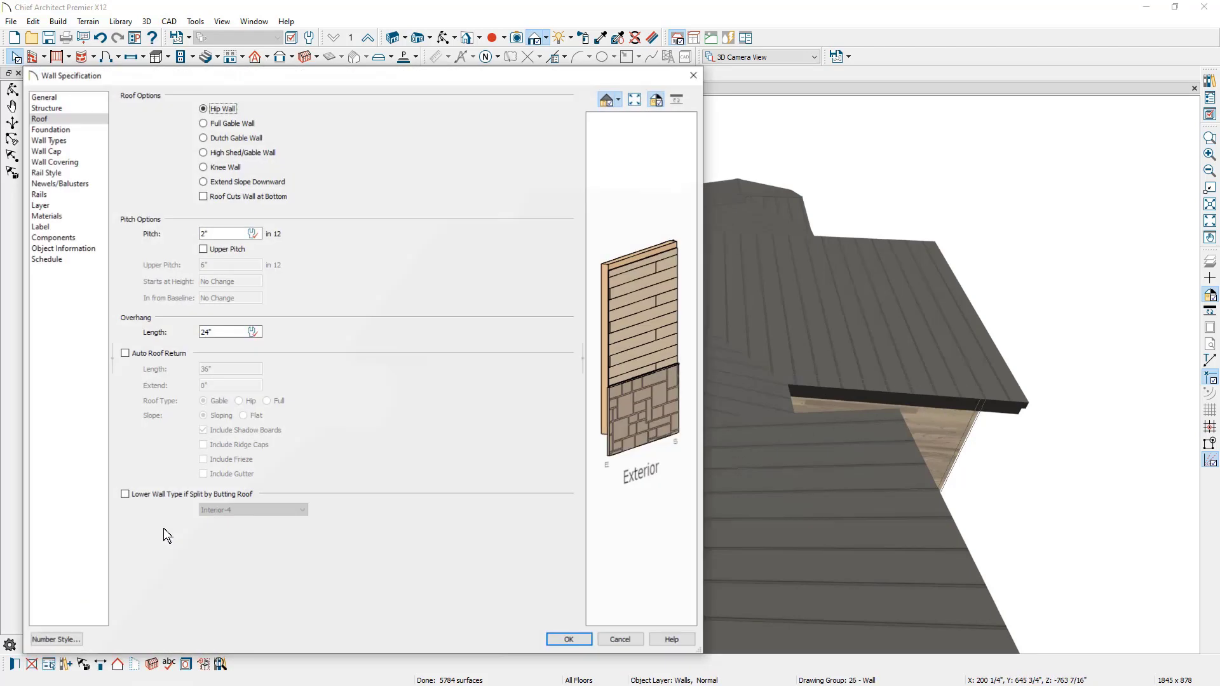
{"action": "double_click", "coordinate": [205, 233]}
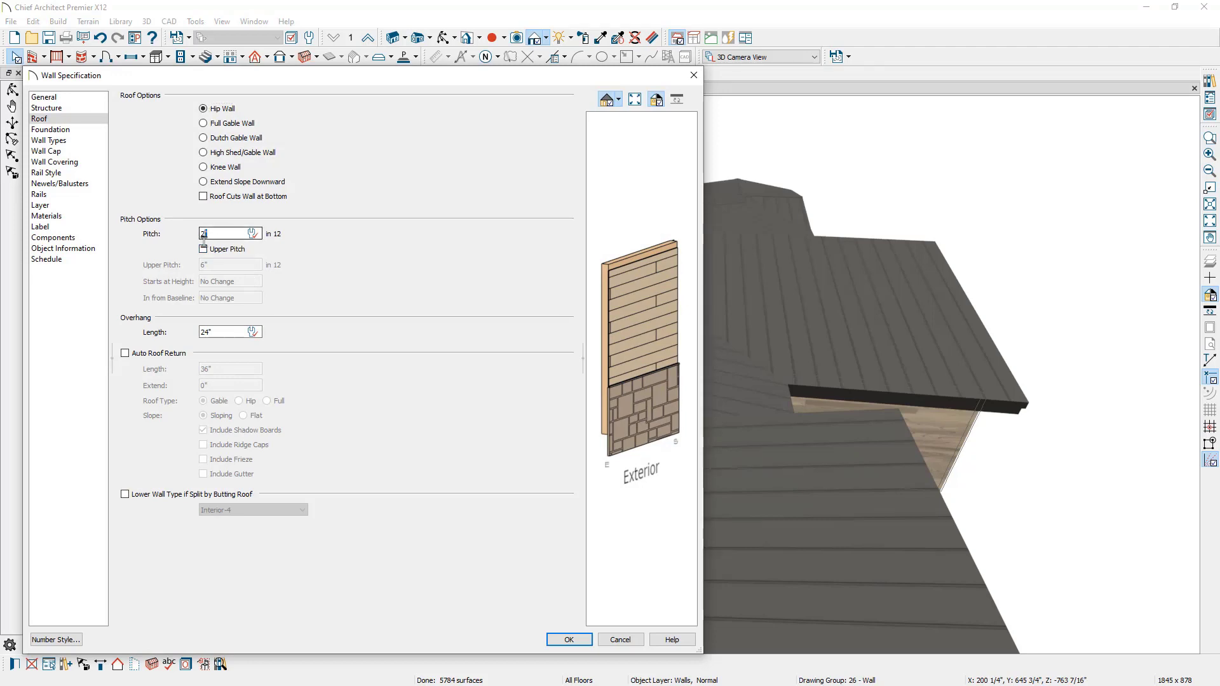
{"action": "type", "text": "3"}
{"action": "key", "text": "Tab"}
{"action": "left_click", "coordinate": [569, 640]}
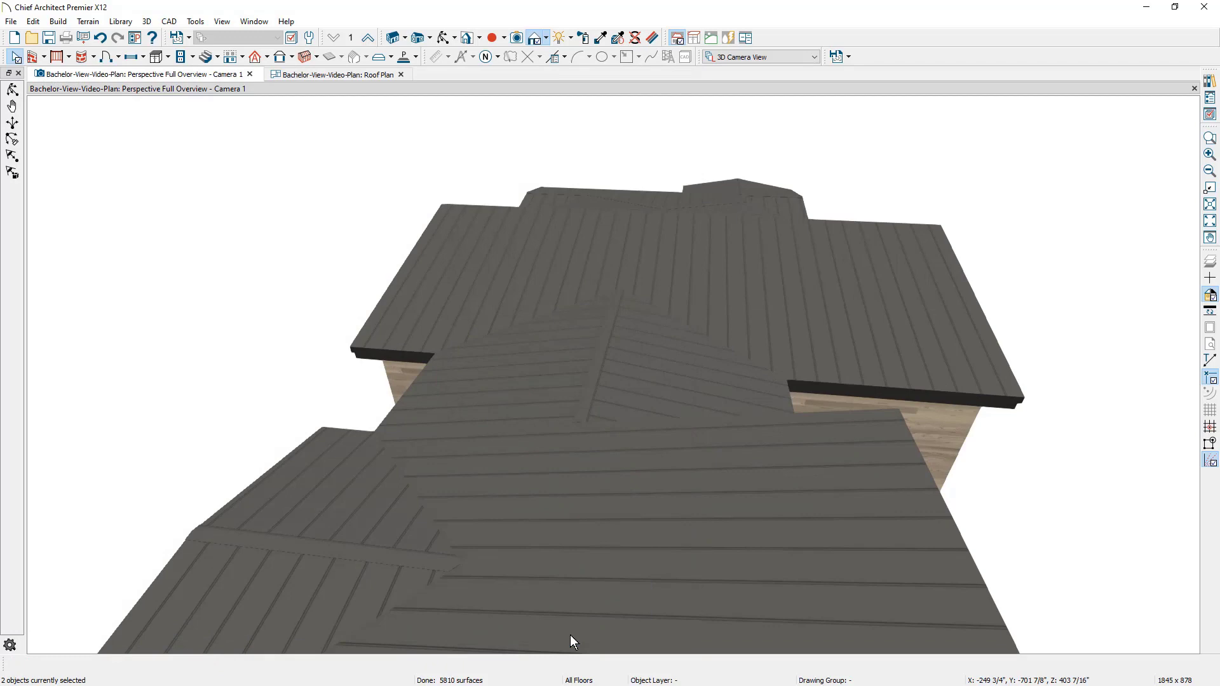
{"action": "middle_click_drag", "start_coordinate": [999, 473], "coordinate": [771, 428]}
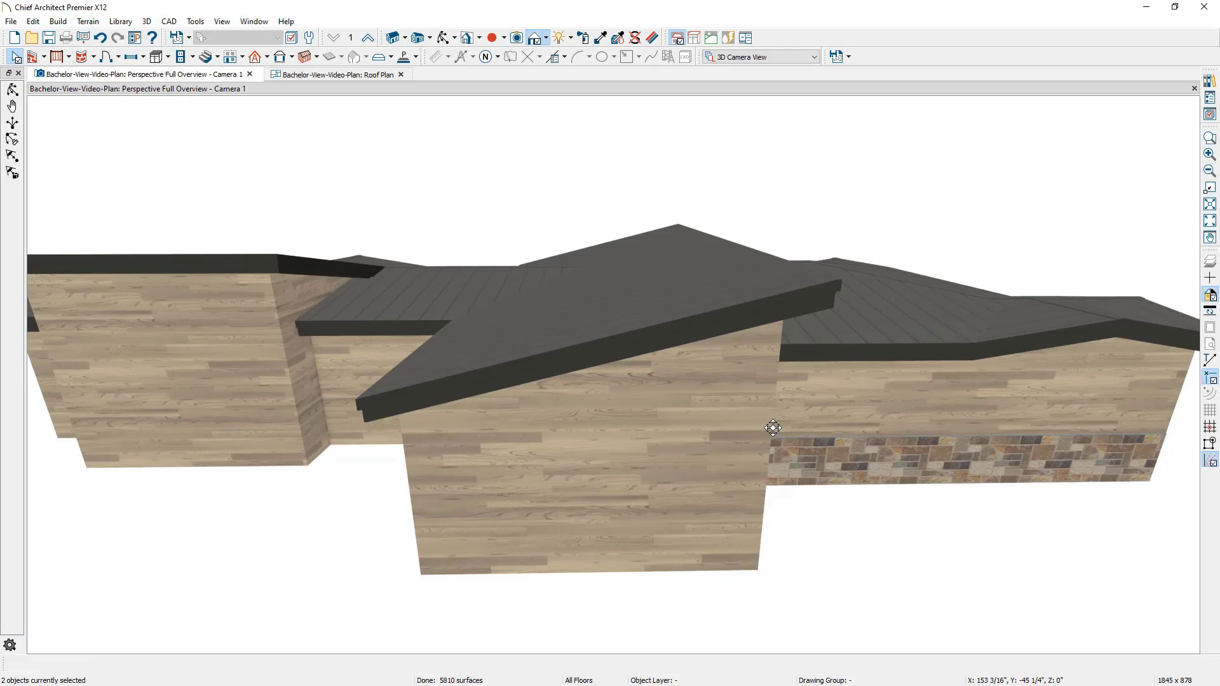
{"action": "scroll", "coordinate": [780, 378], "scroll_direction": "down", "scroll_amount": 3}
{"action": "middle_click_drag", "start_coordinate": [797, 403], "coordinate": [815, 416]}
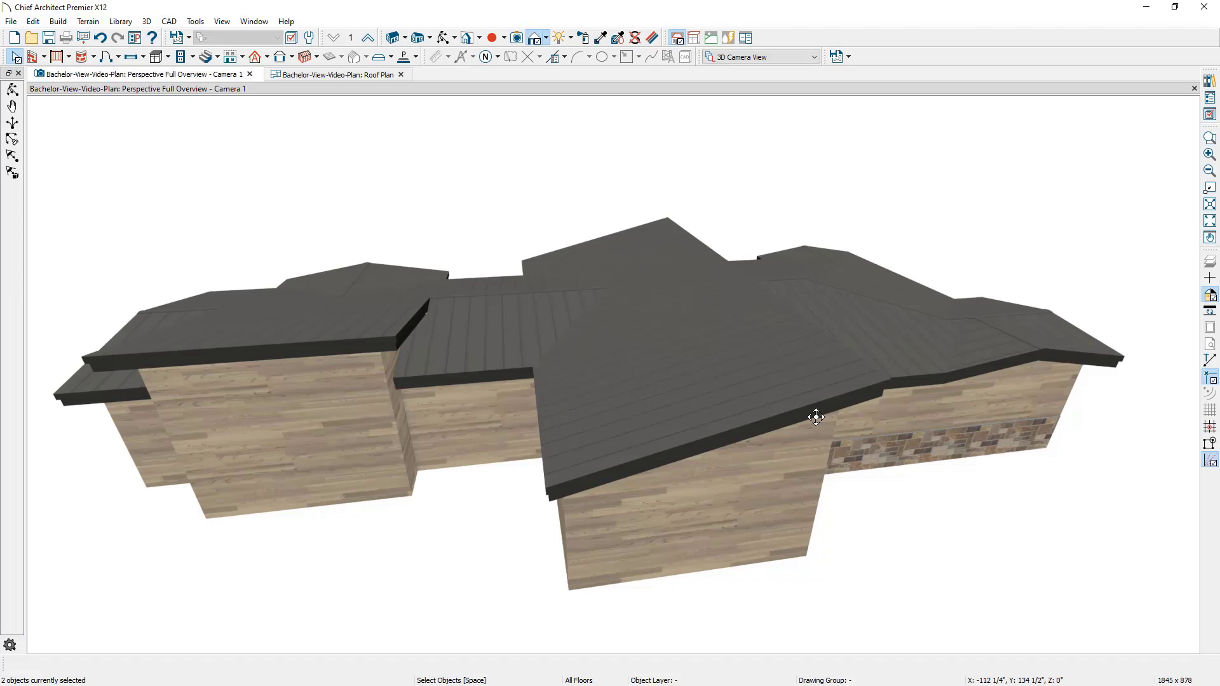
- Give the front roof plane locked pitch, trusses, Curved Roof at 0° ridge angle, disabling auto-rebuild
{"action": "left_click", "coordinate": [800, 386]}
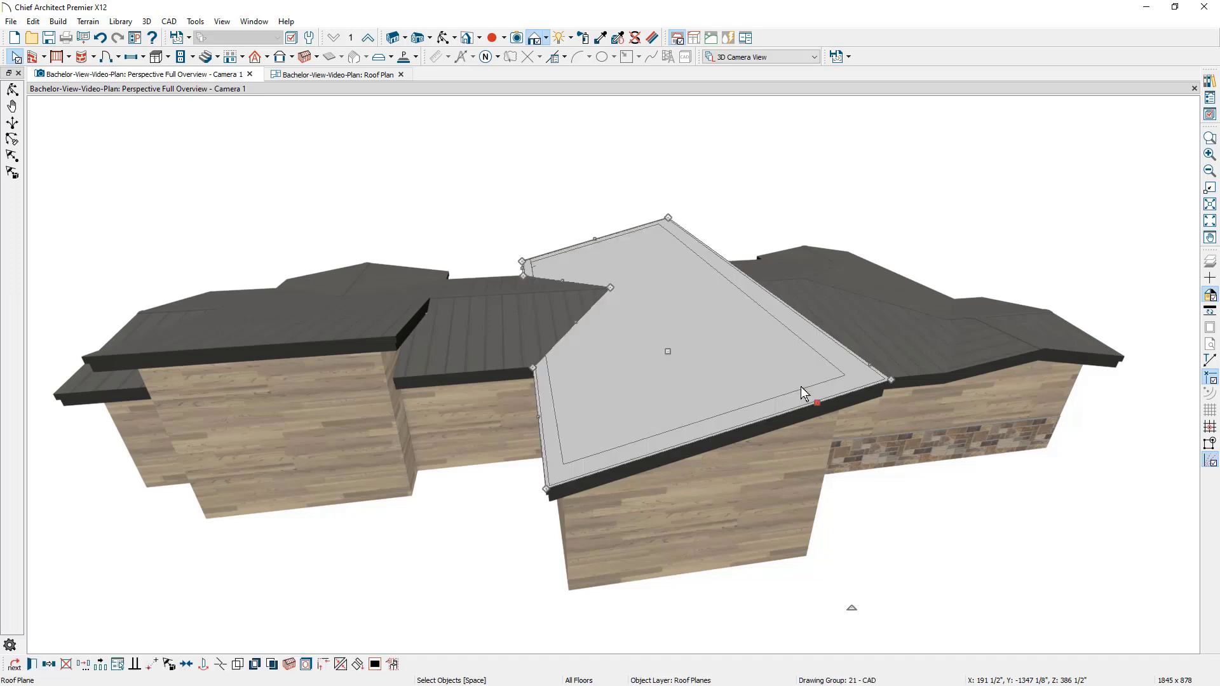
{"action": "double_click", "coordinate": [801, 386]}
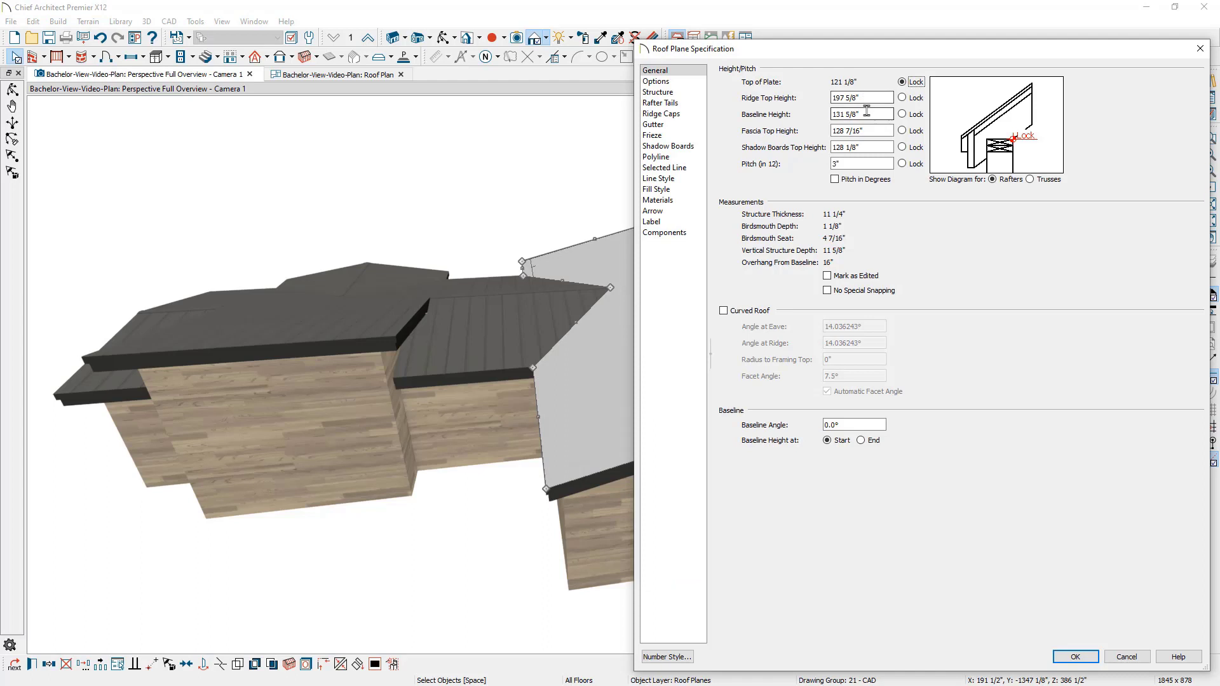
{"action": "left_click", "coordinate": [902, 114]}
{"action": "left_click", "coordinate": [901, 131]}
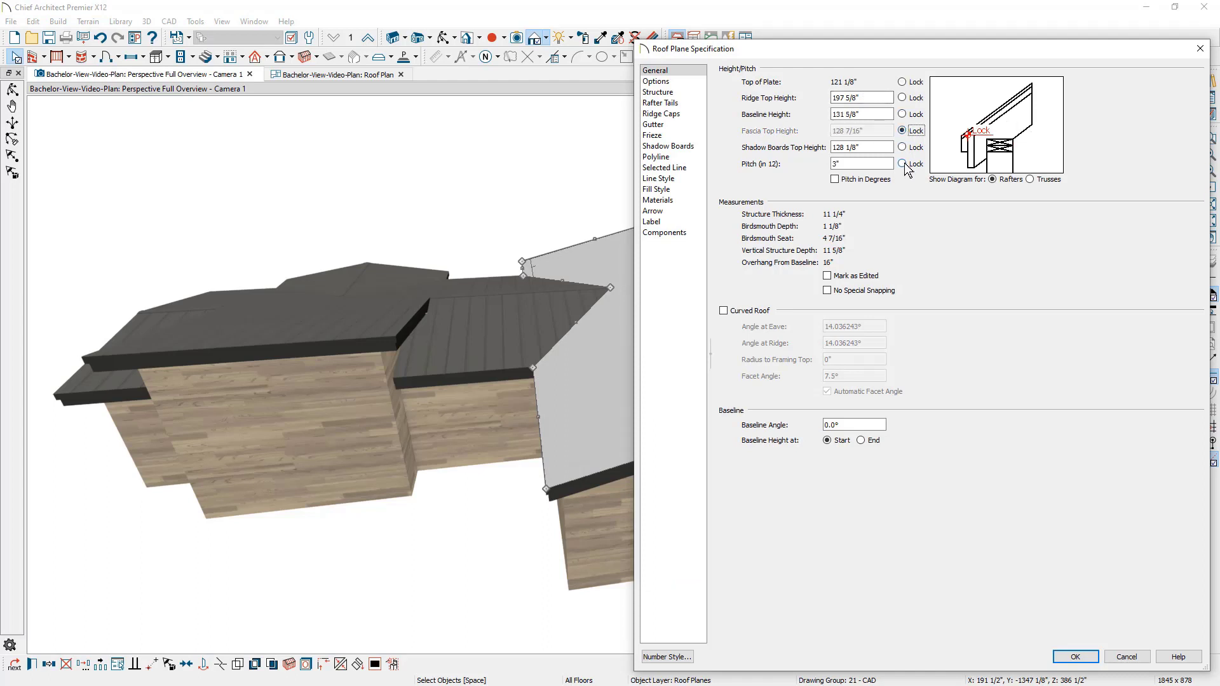
{"action": "left_click", "coordinate": [902, 163]}
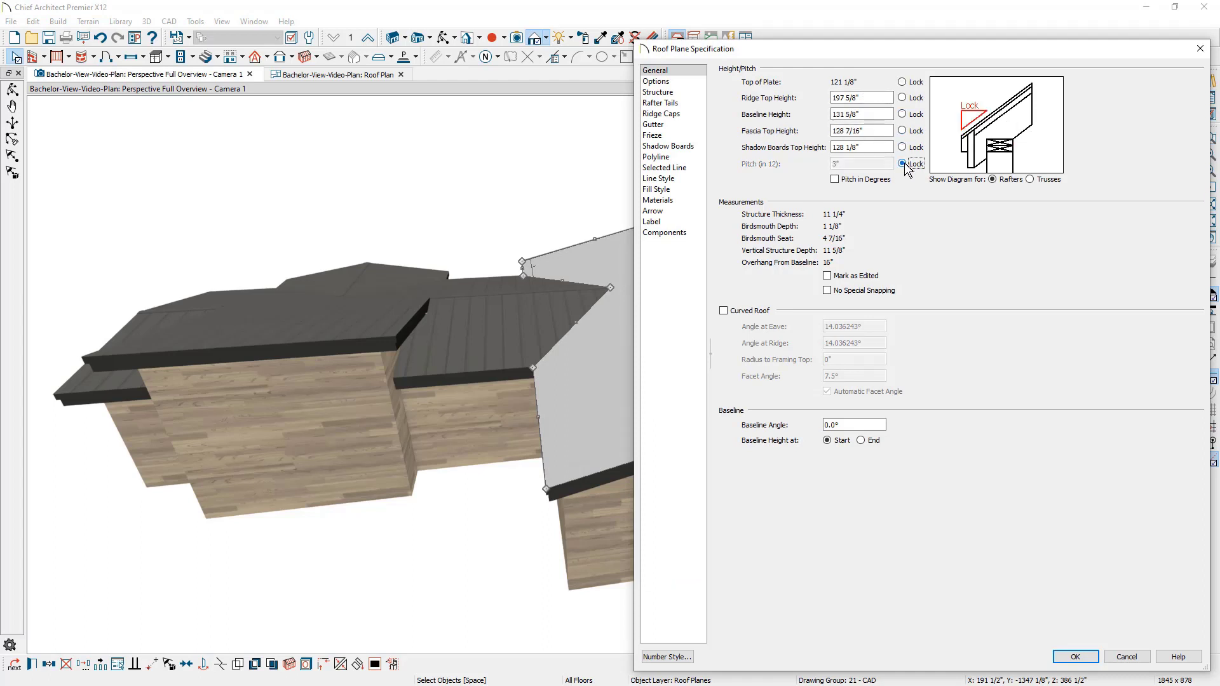
{"action": "left_click", "coordinate": [1029, 180]}
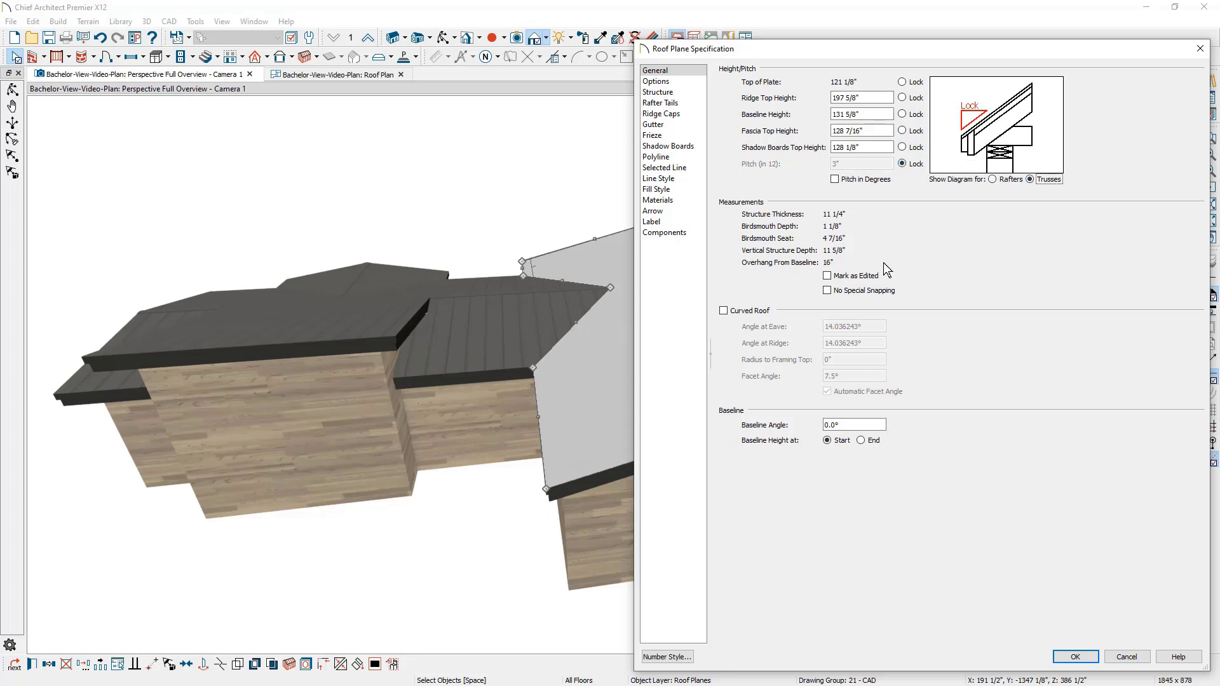
{"action": "left_click", "coordinate": [724, 312]}
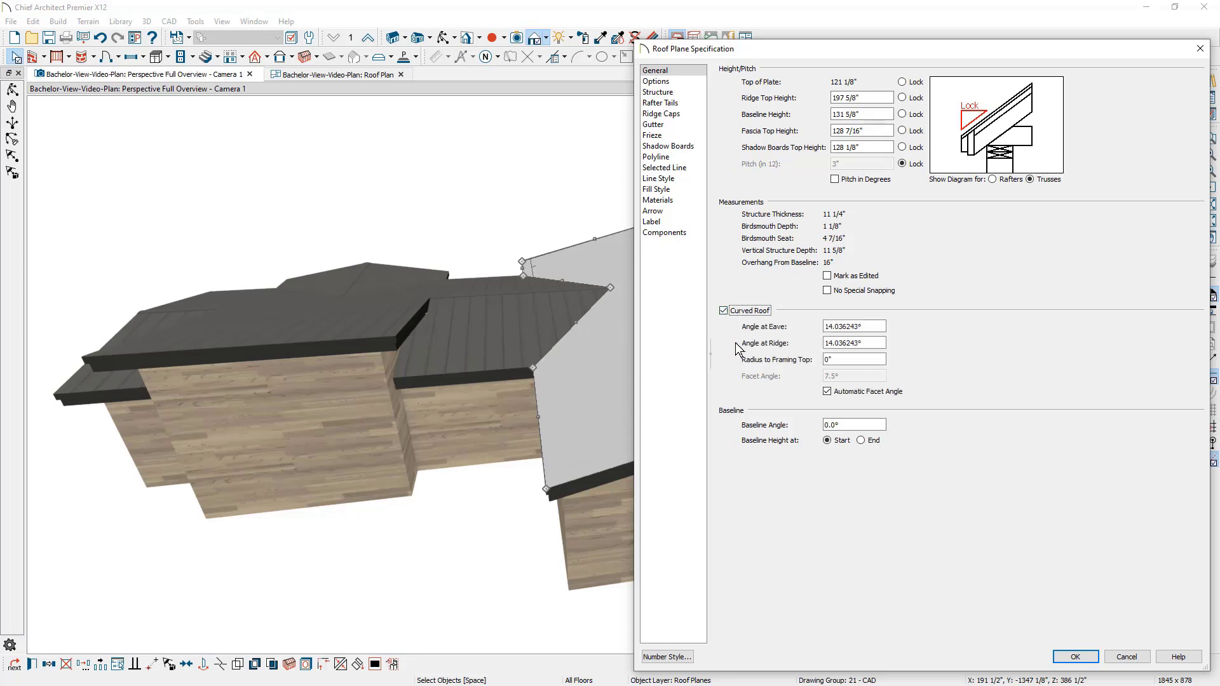
{"action": "double_click", "coordinate": [876, 344]}
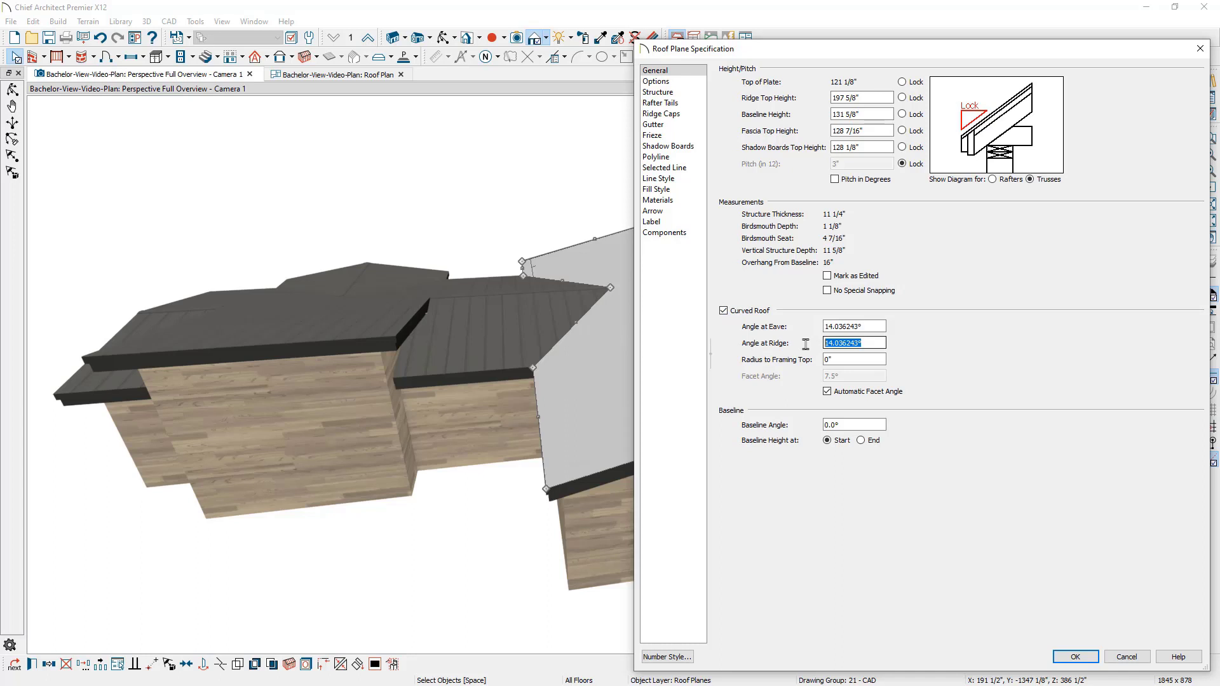
{"action": "type", "text": "0"}
{"action": "left_click", "coordinate": [1073, 658]}
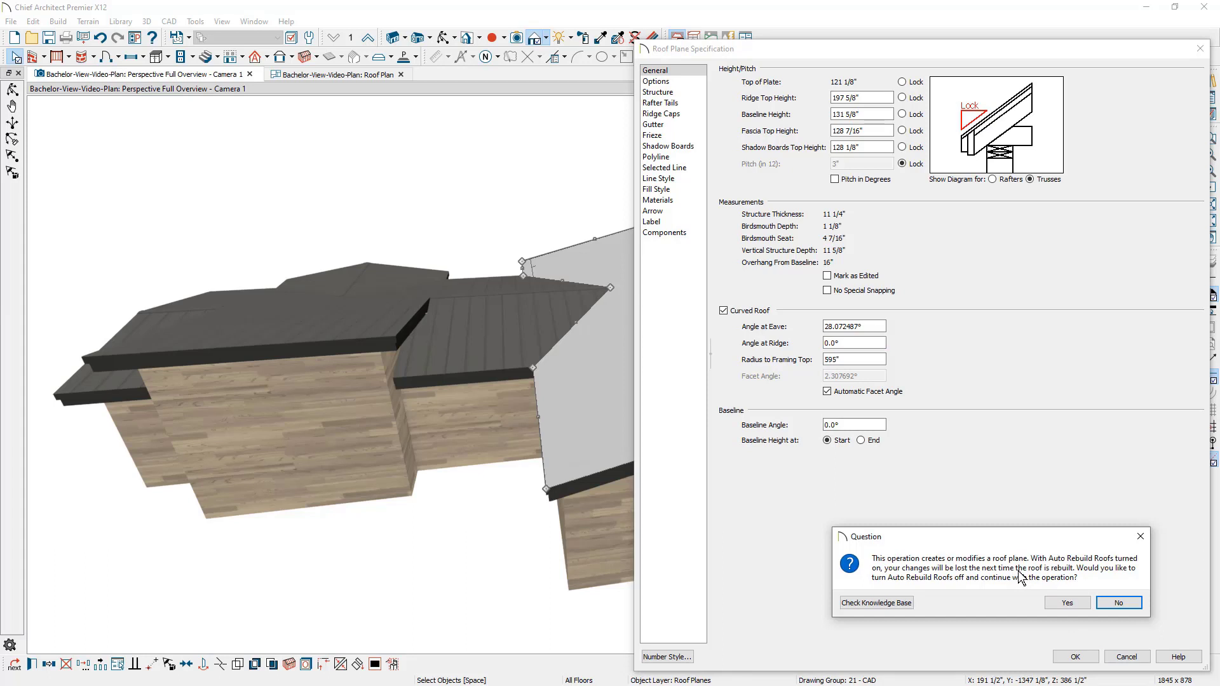
{"action": "left_click", "coordinate": [1065, 603]}
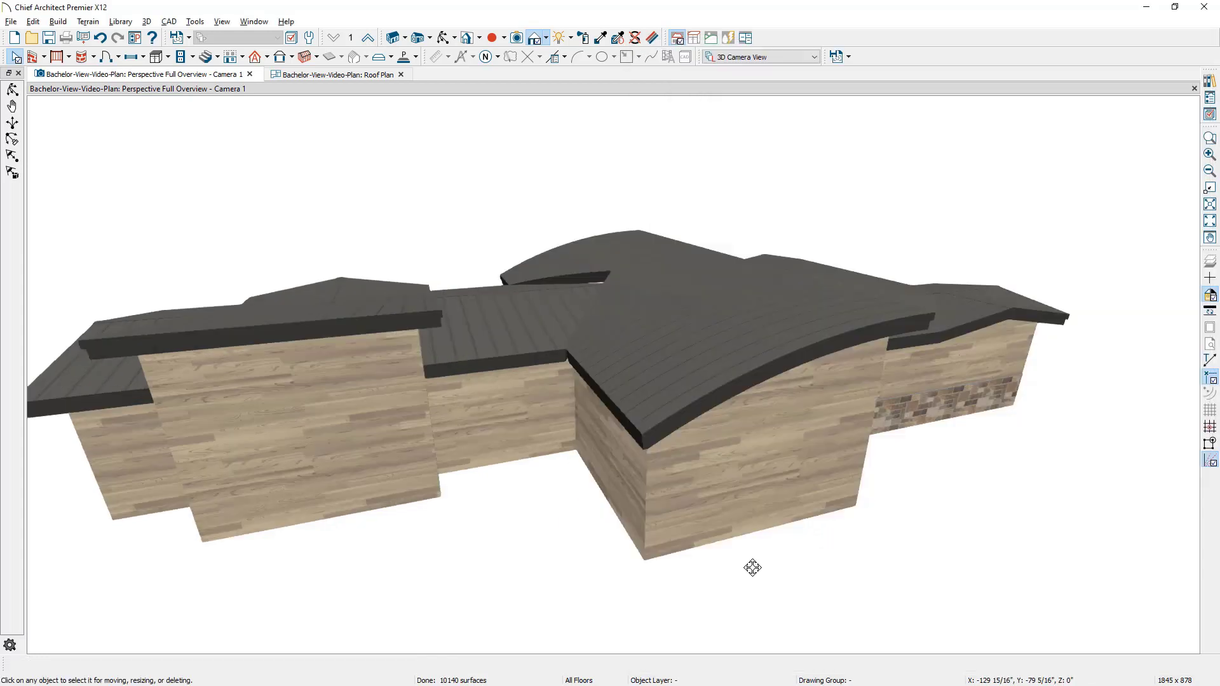
- Join the curved roof plane to its adjoining roof plane with Join Roof Planes
{"action": "mouse_move", "coordinate": [752, 566]}
{"action": "middle_mouse_down"}
{"action": "mouse_move", "coordinate": [759, 544]}
{"action": "mouse_move", "coordinate": [759, 592]}
{"action": "middle_mouse_up"}
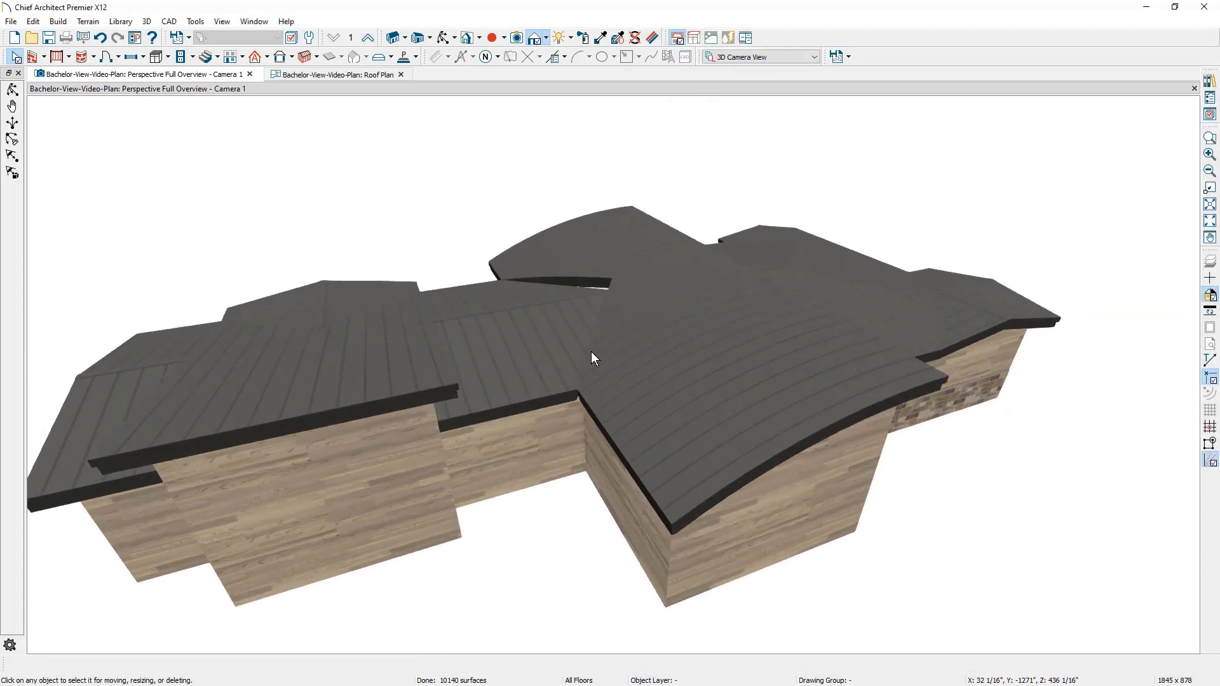
{"action": "scroll", "coordinate": [535, 278], "scroll_direction": "up", "scroll_amount": 3}
{"action": "scroll", "coordinate": [540, 305], "scroll_direction": "up", "scroll_amount": 2}
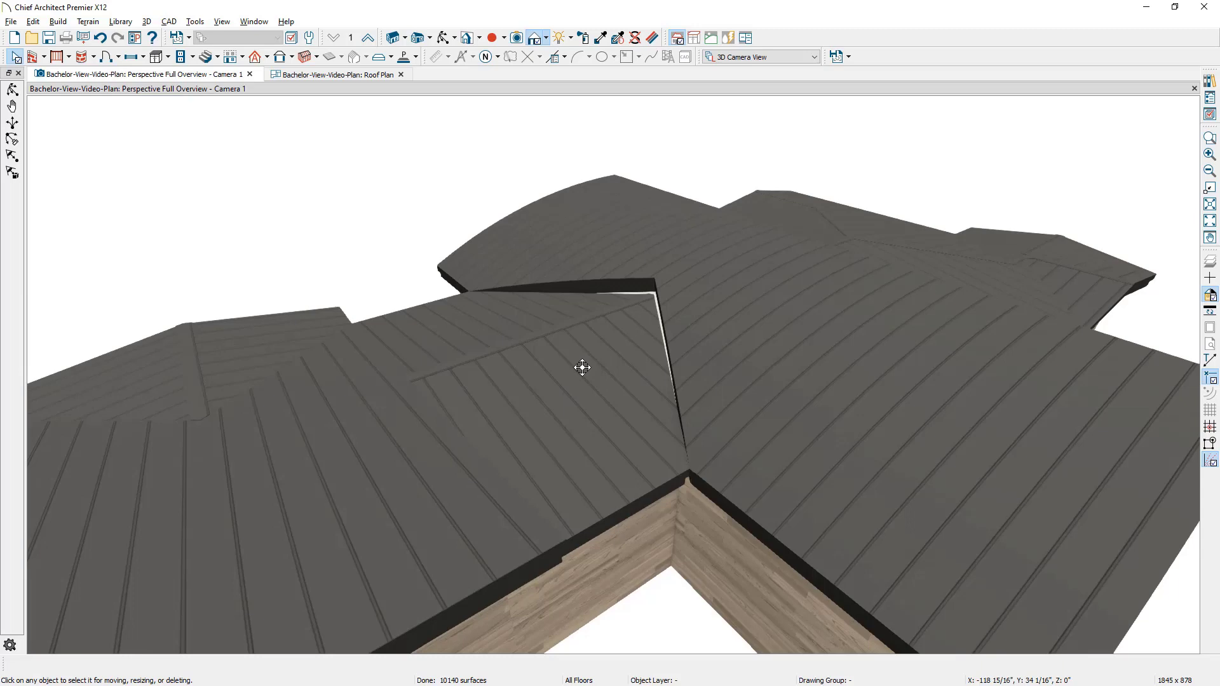
{"action": "left_click_drag", "start_coordinate": [582, 367], "coordinate": [591, 370]}
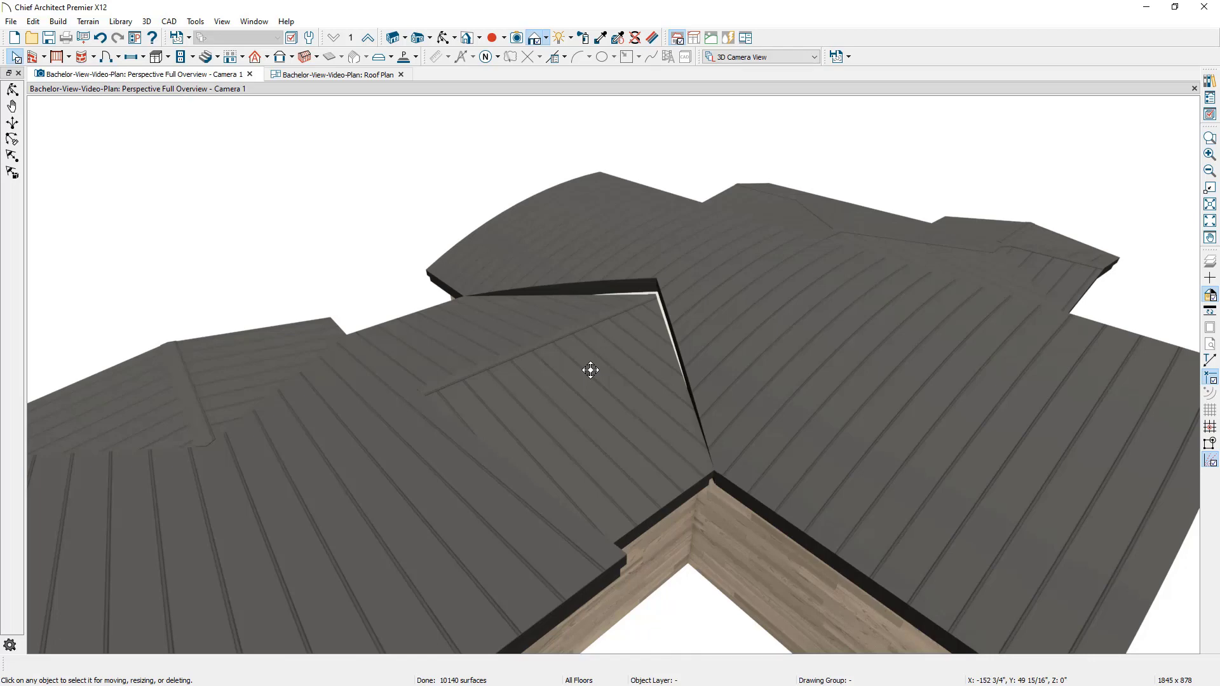
{"action": "left_click", "coordinate": [695, 354]}
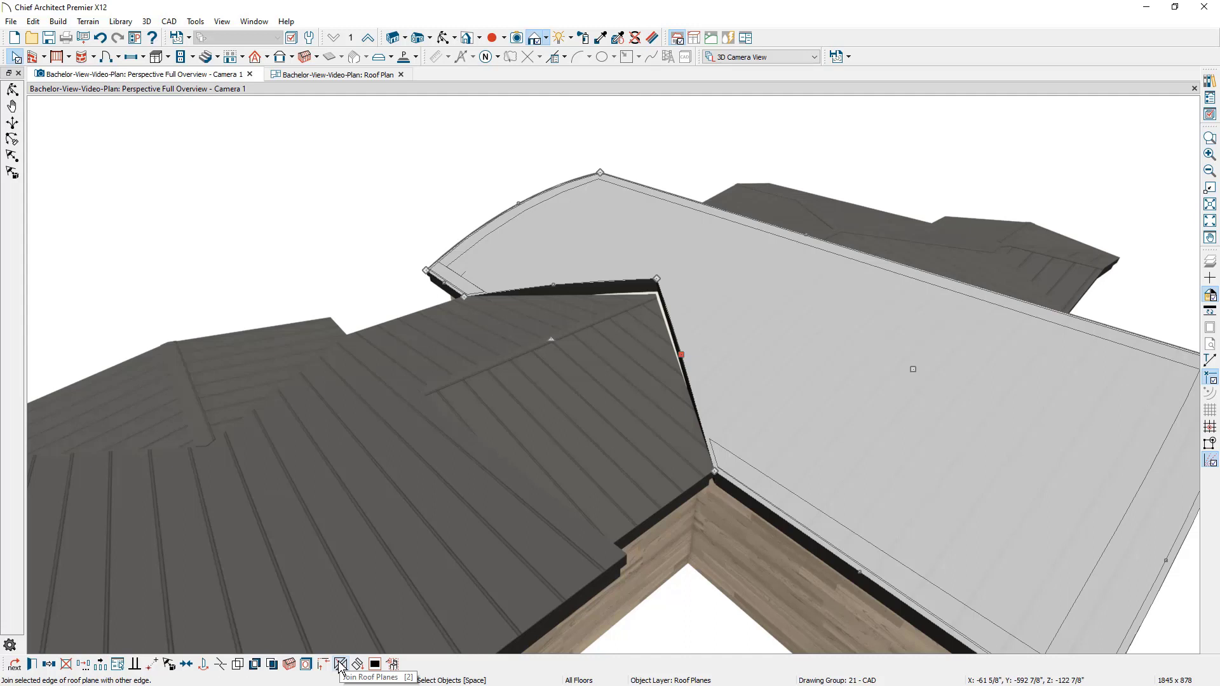
{"action": "left_click", "coordinate": [340, 664]}
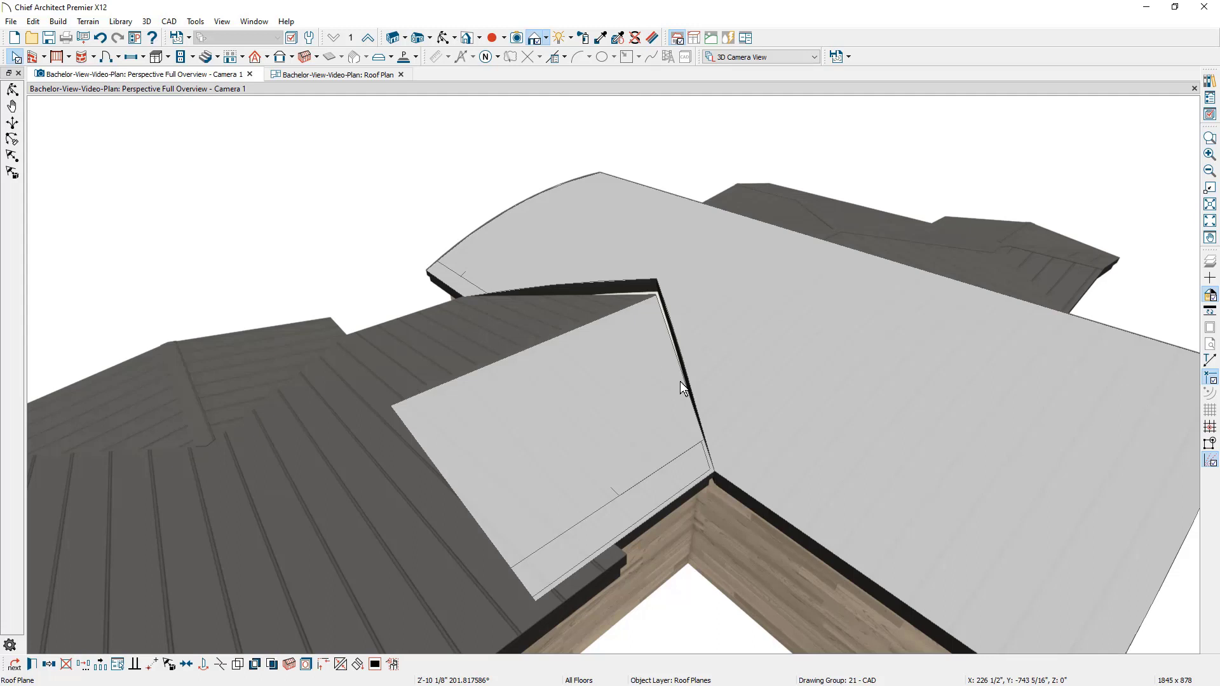
{"action": "left_click", "coordinate": [680, 382]}
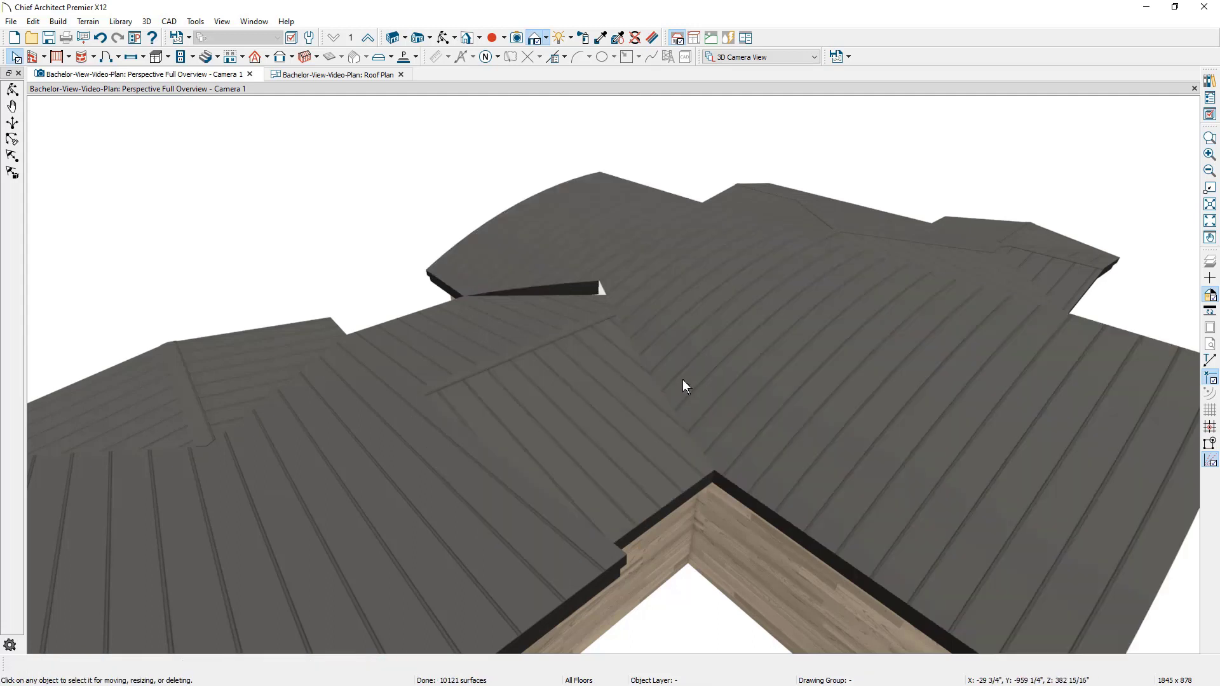
- Drag the left roof plane's edge up to meet the curved roof
{"action": "left_click", "coordinate": [553, 305]}
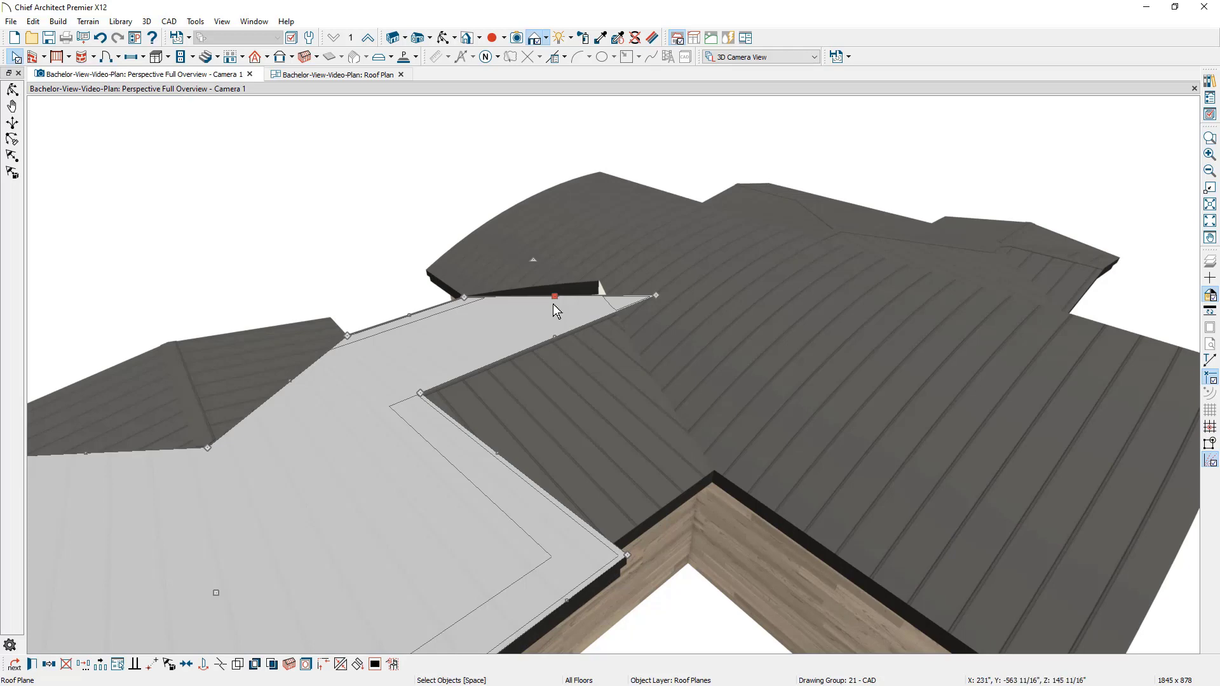
{"action": "left_click_drag", "start_coordinate": [554, 303], "coordinate": [560, 285]}
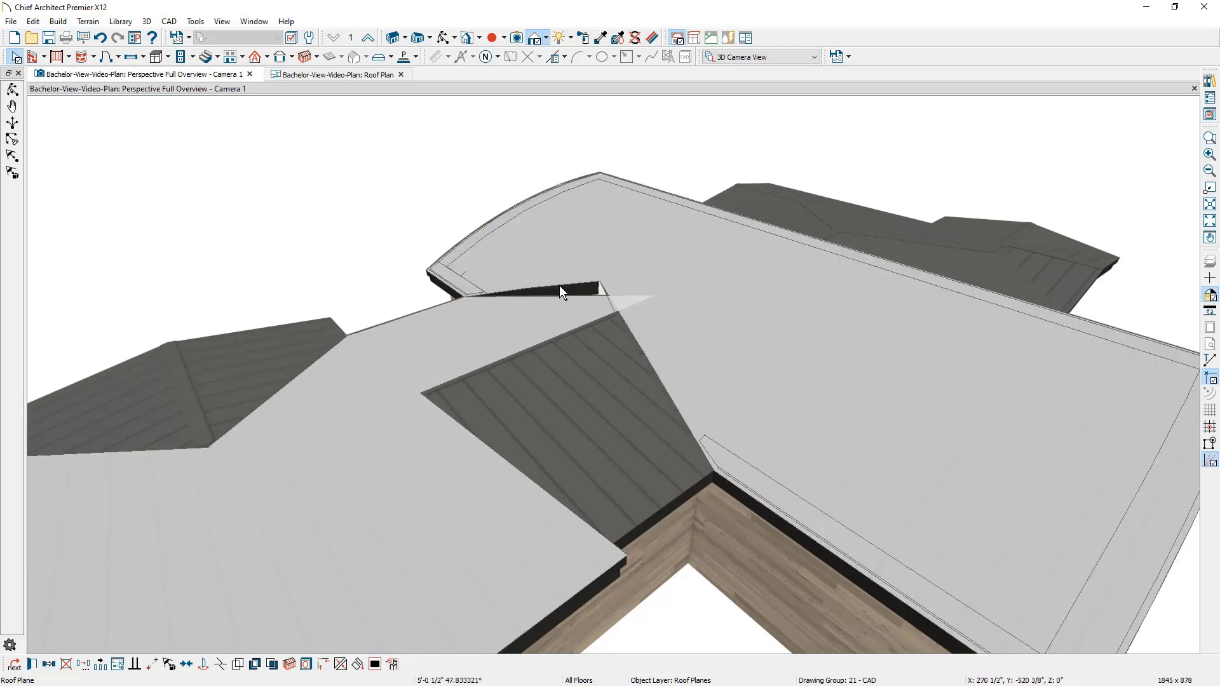
{"action": "left_click_drag", "start_coordinate": [559, 285], "coordinate": [560, 285]}
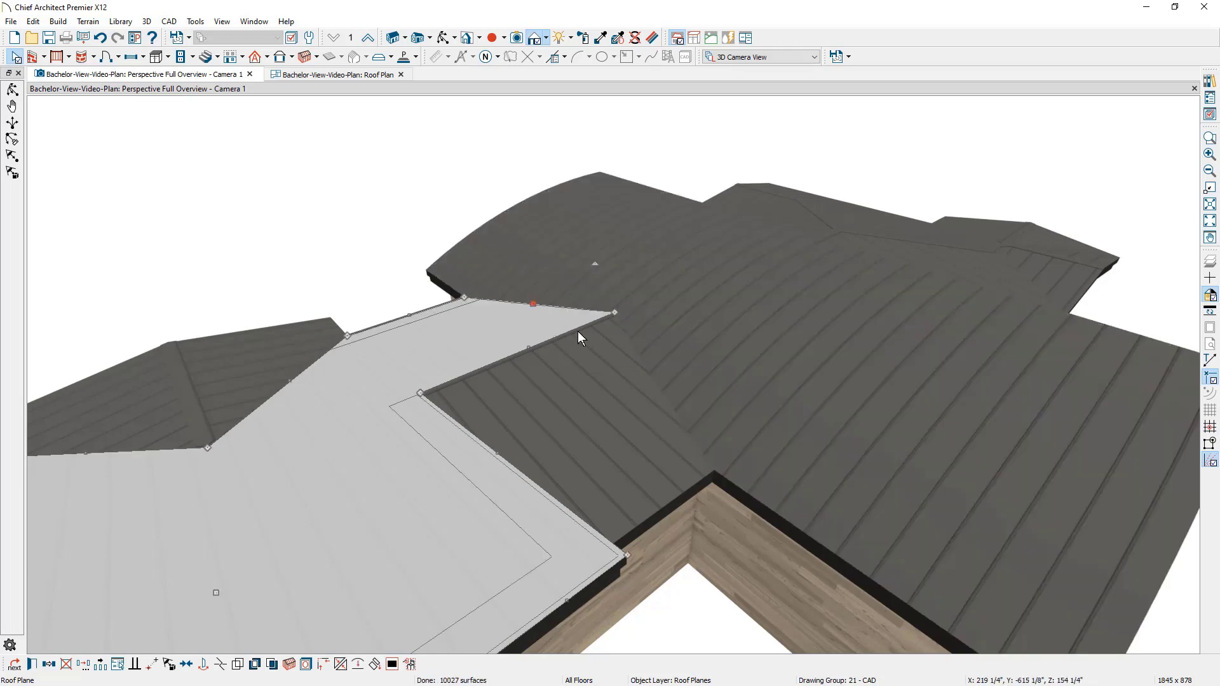
{"action": "middle_click_drag", "start_coordinate": [668, 463], "coordinate": [610, 434]}
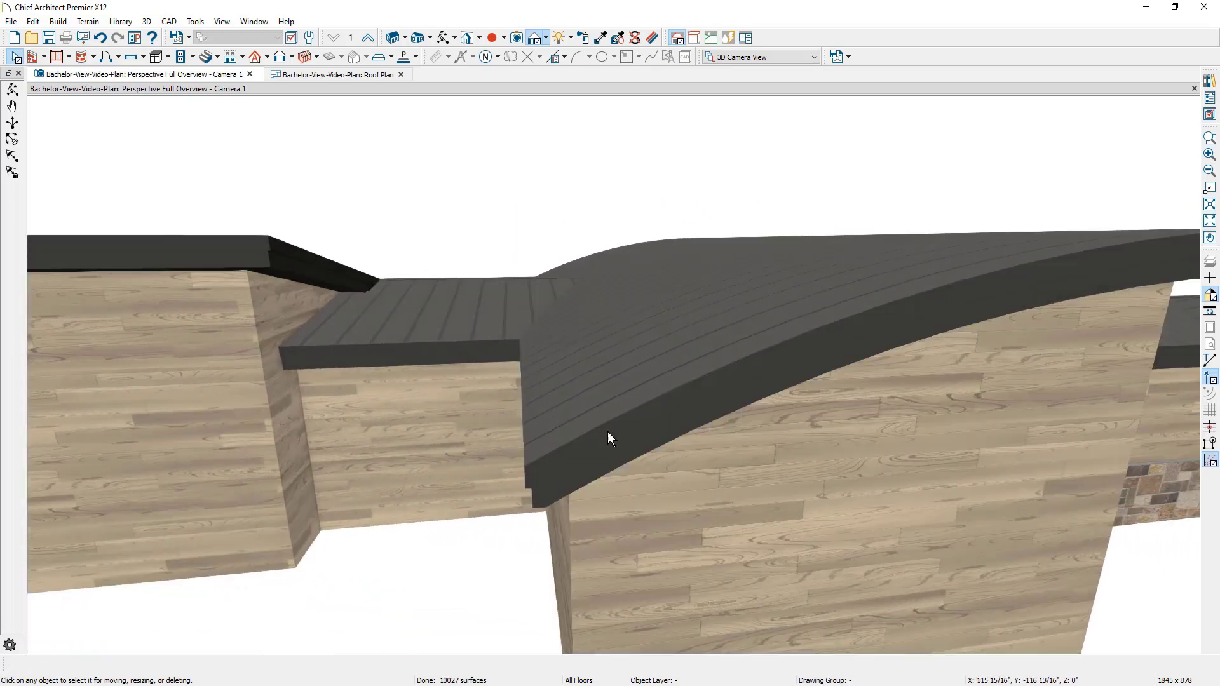
{"action": "scroll", "coordinate": [611, 434], "scroll_direction": "down", "scroll_amount": 5}
{"action": "scroll", "coordinate": [610, 434], "scroll_direction": "up", "scroll_amount": 1}
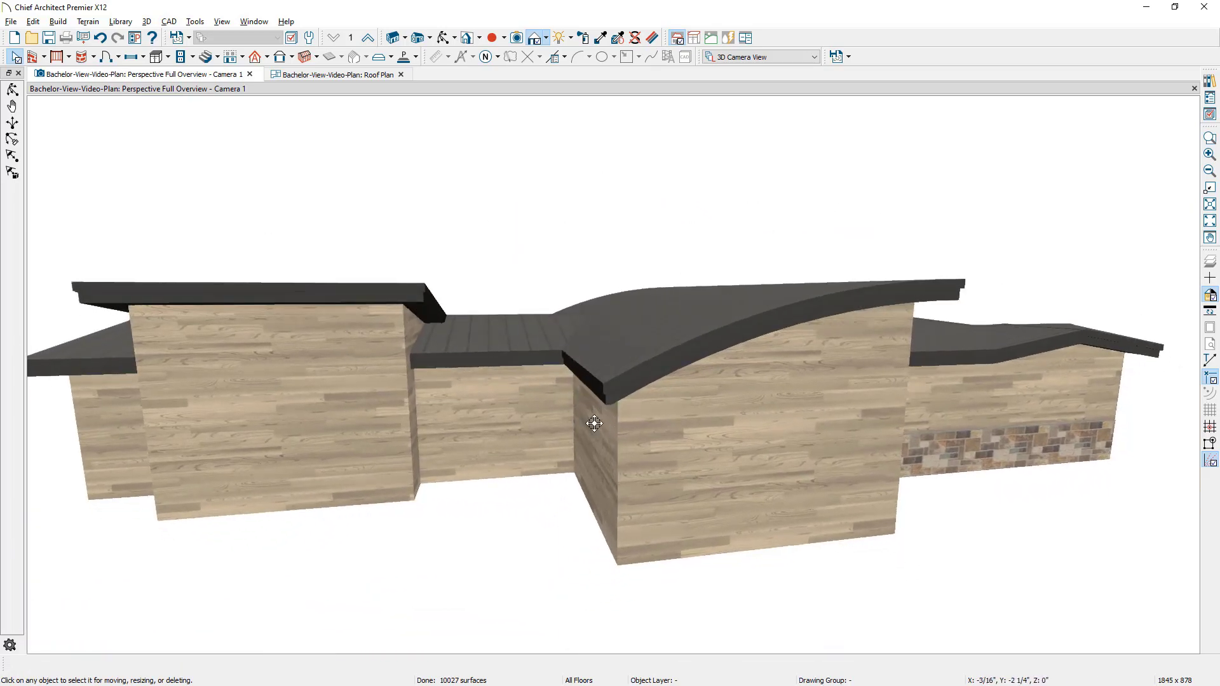
{"action": "mouse_move", "coordinate": [593, 423]}
{"action": "middle_mouse_down"}
{"action": "mouse_move", "coordinate": [512, 417]}
{"action": "mouse_move", "coordinate": [641, 437]}
{"action": "middle_mouse_up"}
{"action": "scroll", "coordinate": [506, 422], "scroll_direction": "up", "scroll_amount": 2}
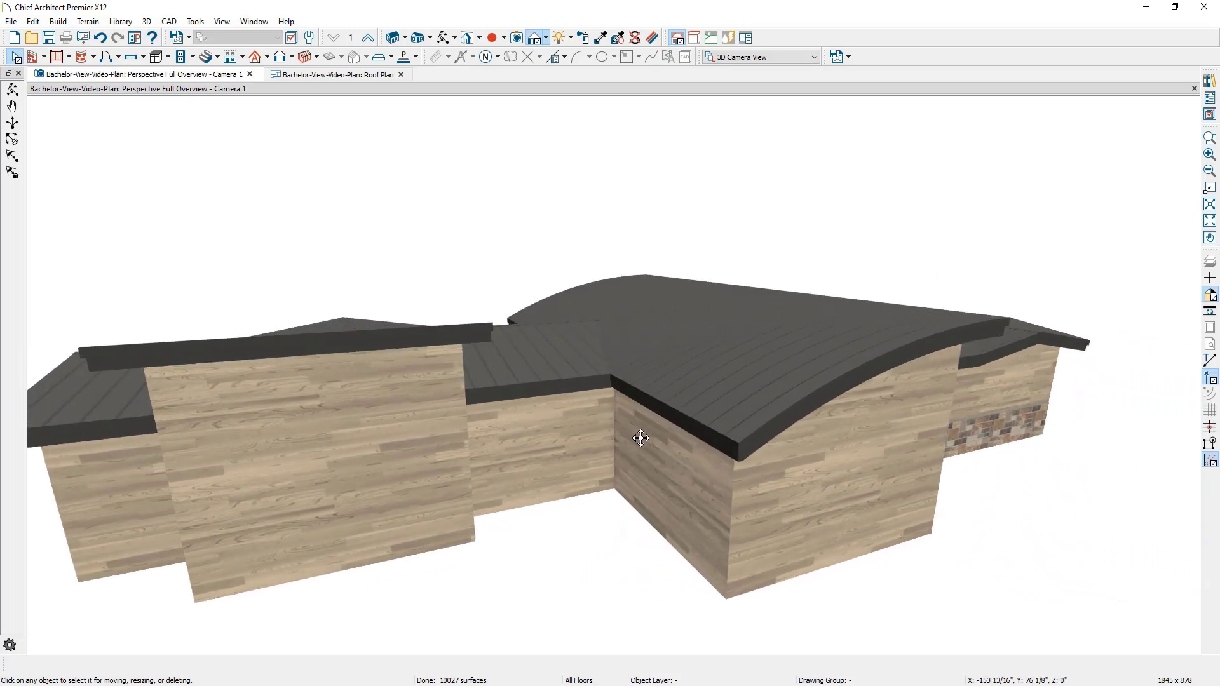